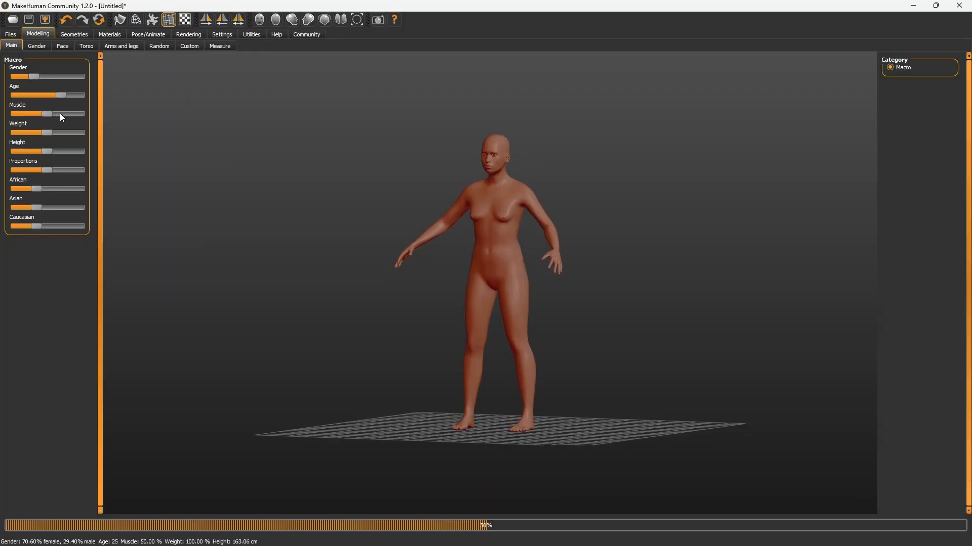
Adjust the base figure's gender balance and look through the face and torso shape settings.
{"action": "left_click_drag", "start_coordinate": [35, 77], "coordinate": [57, 84]}
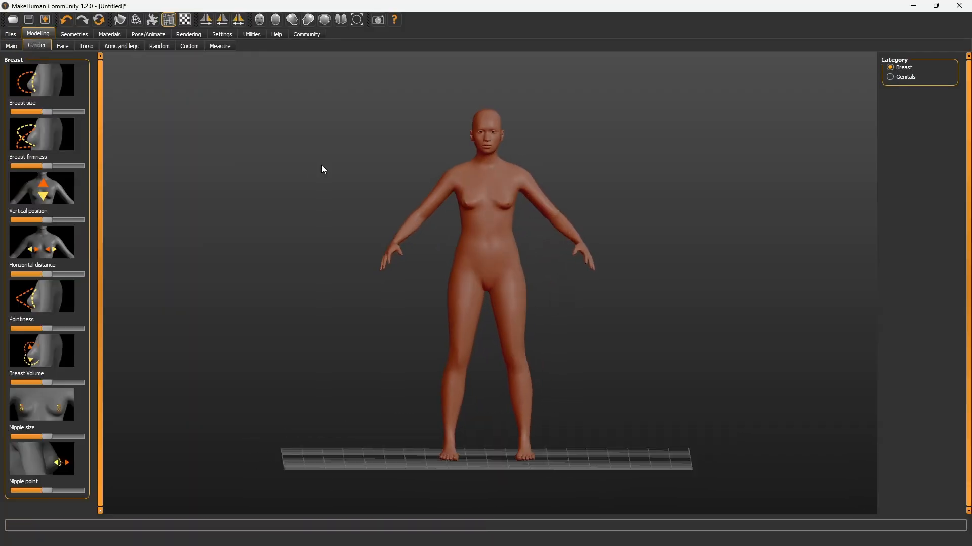
{"action": "left_click_drag", "start_coordinate": [324, 170], "coordinate": [299, 153]}
{"action": "left_click", "coordinate": [64, 45]}
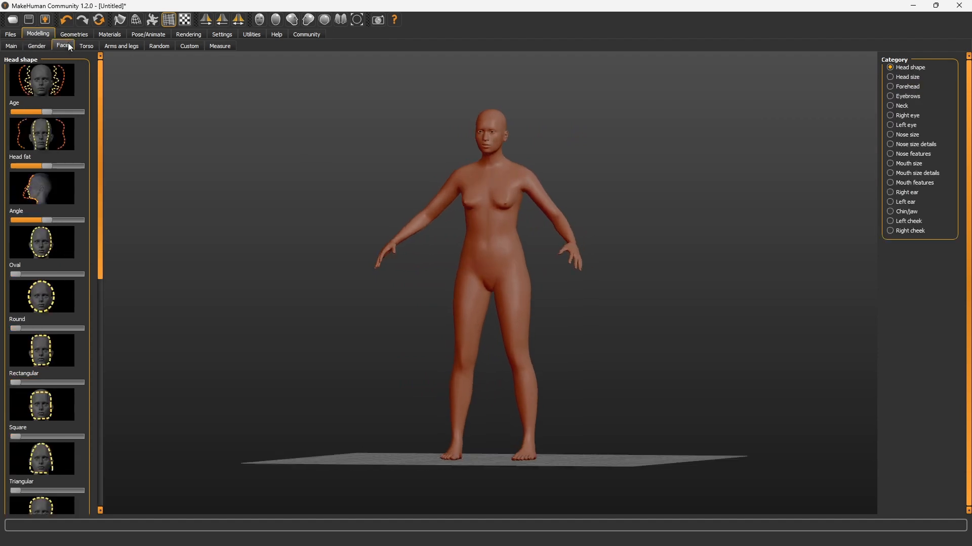
{"action": "left_click", "coordinate": [85, 47]}
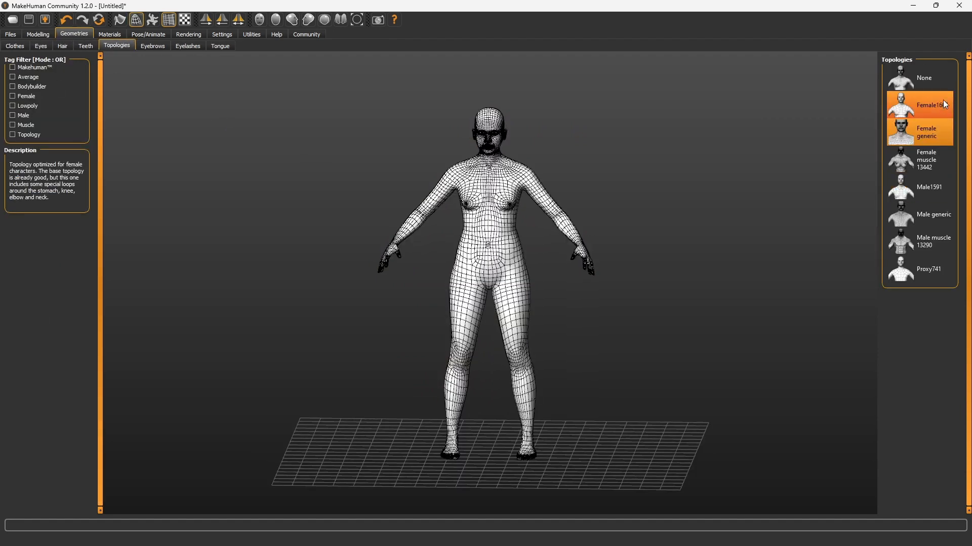
Switch the body topology to None, and switch it back to Female generic.
{"action": "left_click", "coordinate": [934, 81]}
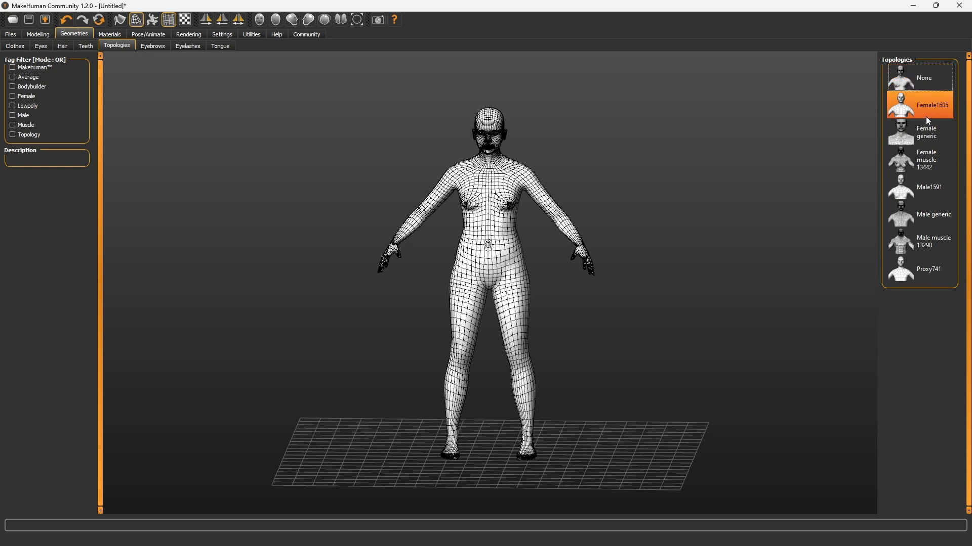
{"action": "left_click", "coordinate": [924, 130]}
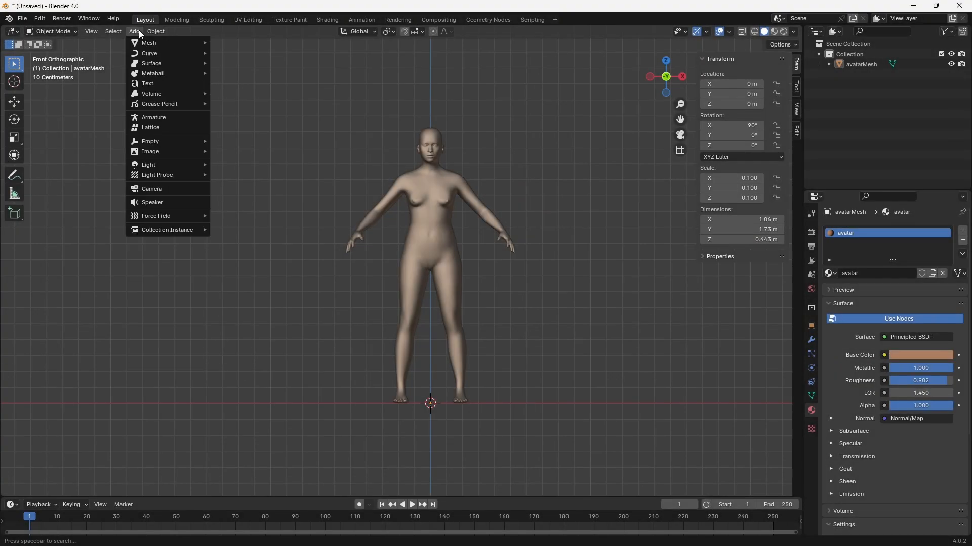
In Blender, add a mesh plane at the avatar's feet and rotate it 90° about the X axis.
{"action": "mouse_move", "coordinate": [137, 46]}
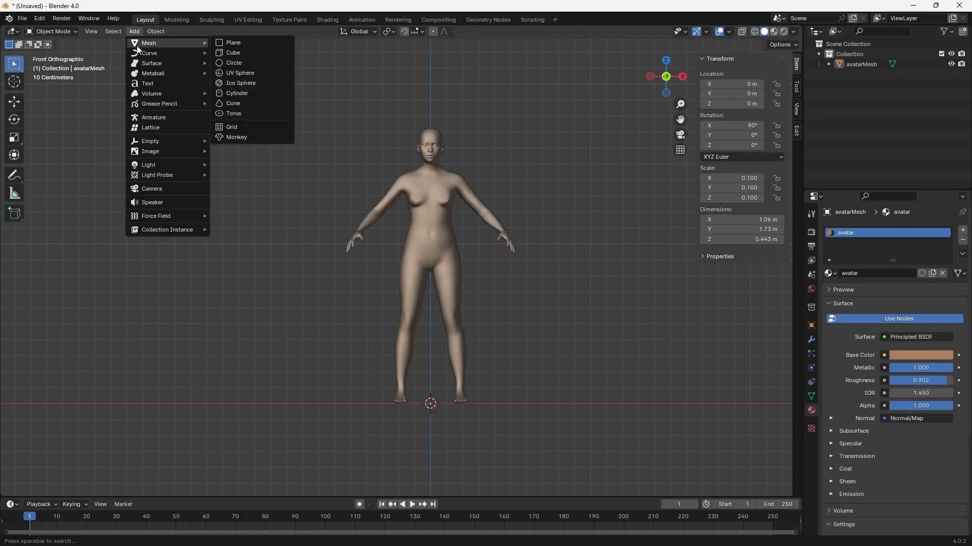
{"action": "left_click", "coordinate": [241, 43]}
{"action": "middle_click_drag", "start_coordinate": [503, 300], "coordinate": [451, 323]}
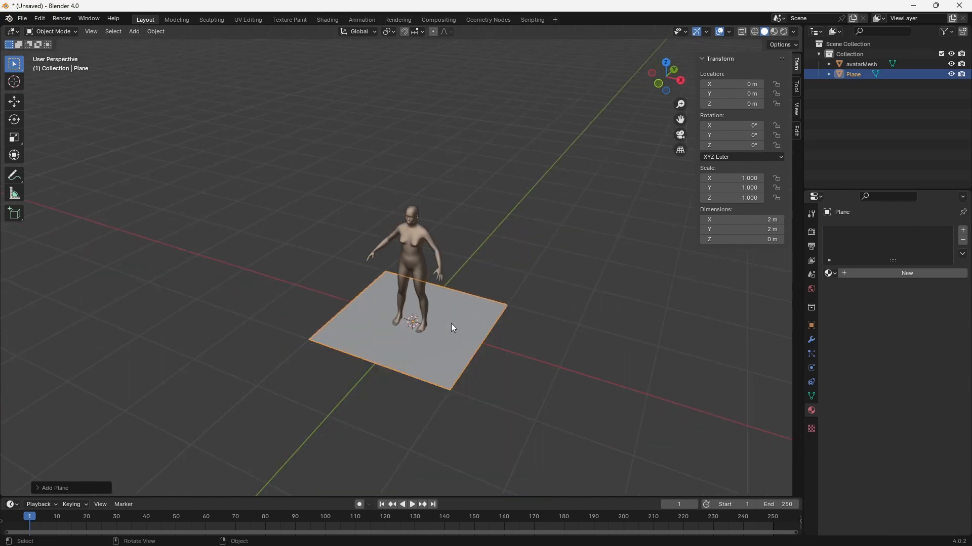
{"action": "type", "text": "rx90"}
{"action": "key", "text": "Return"}
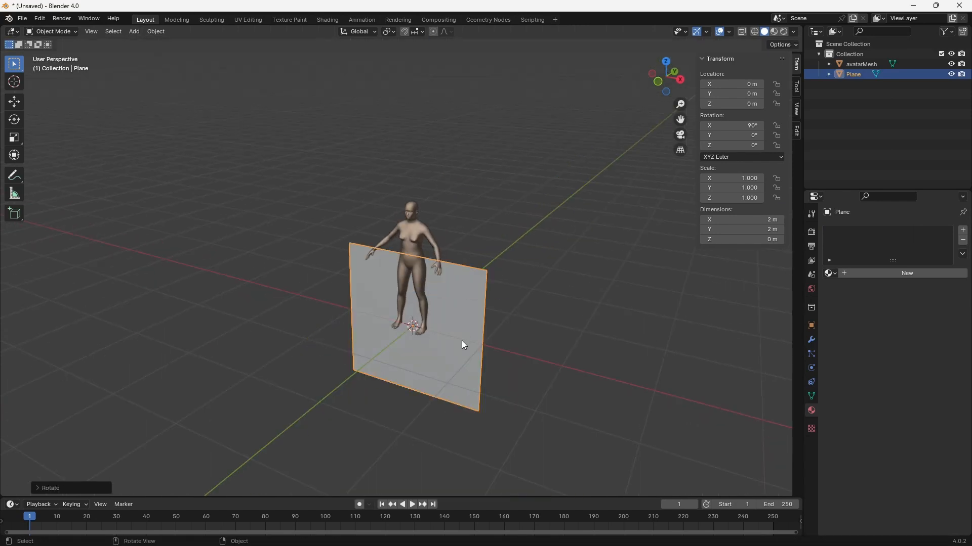
Raise the plane 1 m in front view with snapping so its lower edge rests at ground level.
{"action": "key", "text": "KP_1"}
{"action": "key", "text": "g"}
{"action": "key", "text": "ctrl"}
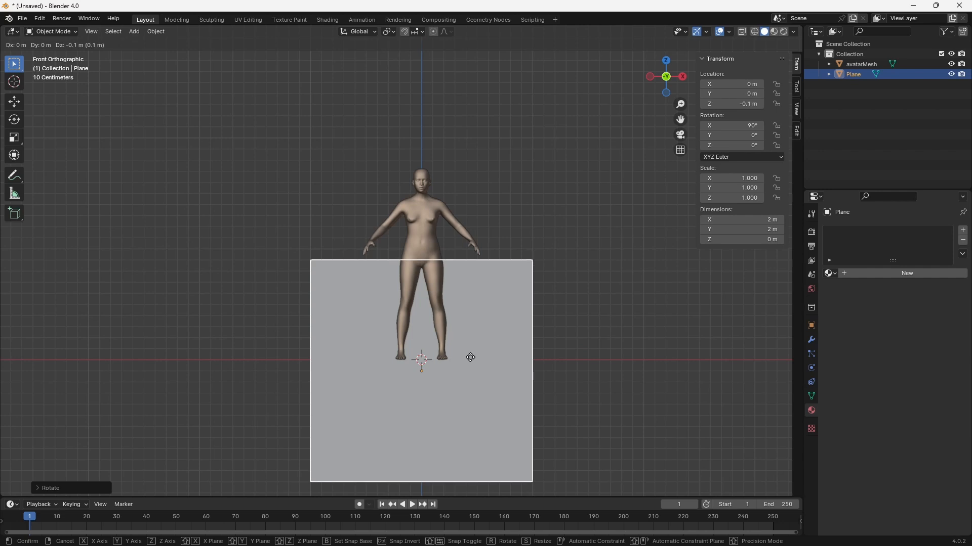
{"action": "left_click", "coordinate": [467, 243]}
{"action": "scroll", "coordinate": [464, 256], "scroll_direction": "up", "scroll_amount": 2}
Make the plane see-through in Edit Mode and split it with centred vertical and horizontal loop cuts.
{"action": "key", "text": "Tab"}
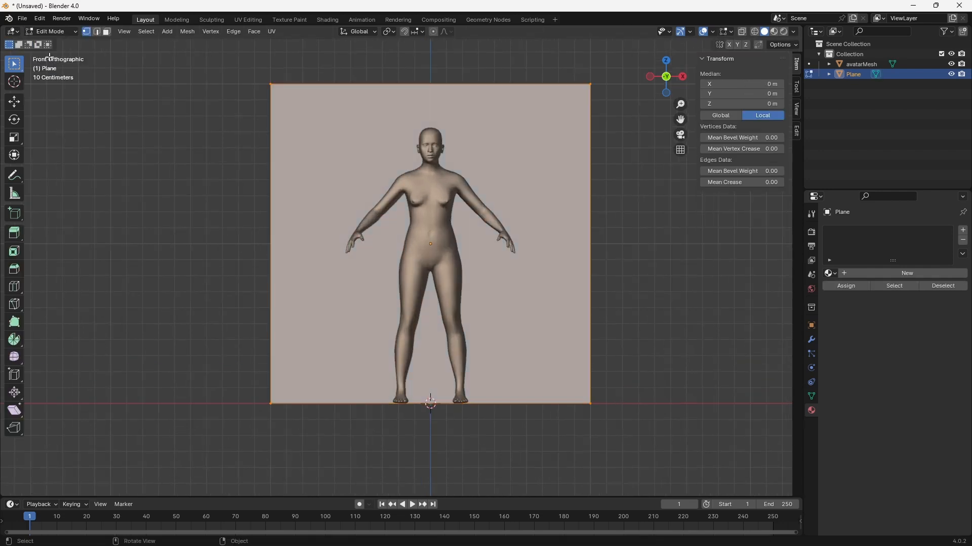
{"action": "left_click", "coordinate": [741, 32]}
{"action": "left_click", "coordinate": [477, 159]}
{"action": "key", "text": "ctrl+r"}
{"action": "left_click", "coordinate": [434, 83]}
{"action": "right_click", "coordinate": [458, 95]}
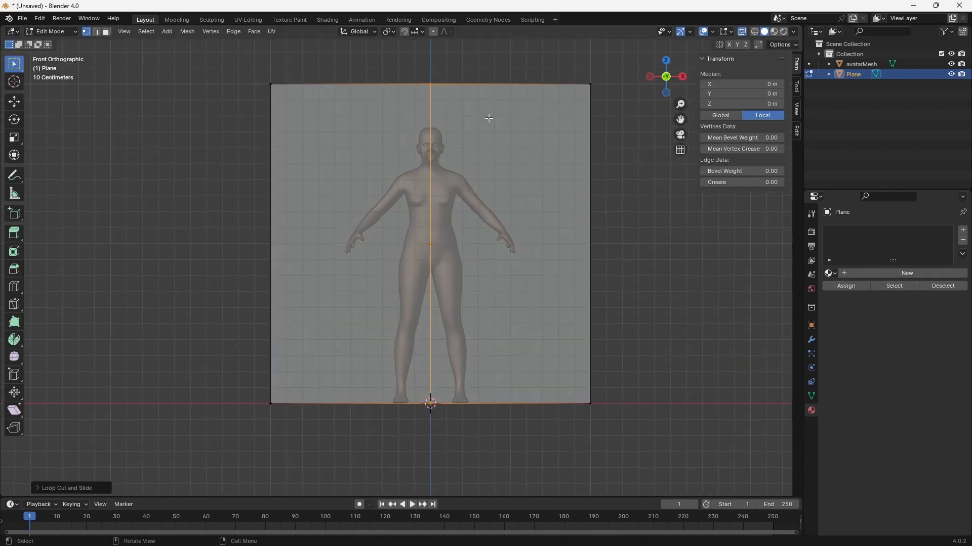
{"action": "left_click", "coordinate": [557, 242]}
{"action": "right_click", "coordinate": [557, 243]}
Delete the vertices of the half of the plane on the negative X side.
{"action": "left_click_drag", "start_coordinate": [221, 61], "coordinate": [390, 501]}
{"action": "key", "text": "x"}
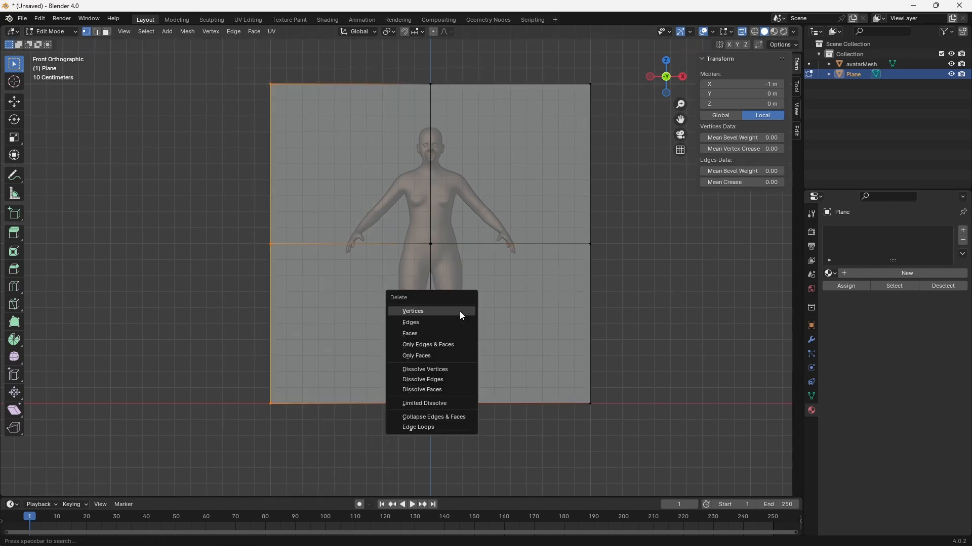
{"action": "left_click", "coordinate": [433, 311]}
Add a Mirror modifier on the X axis to the half plane and enable clipping.
{"action": "left_click", "coordinate": [51, 31]}
{"action": "left_click", "coordinate": [811, 340]}
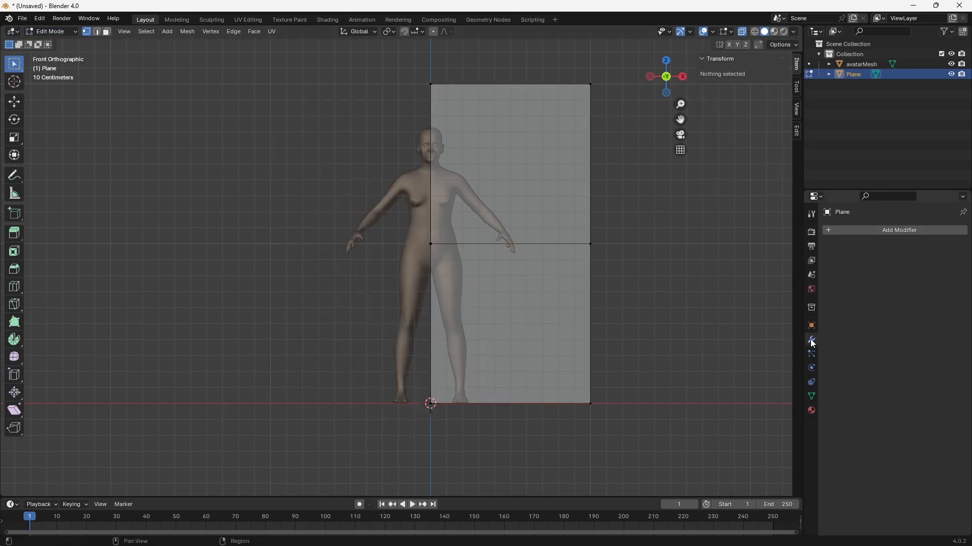
{"action": "left_click", "coordinate": [866, 231]}
{"action": "mouse_move", "coordinate": [840, 274]}
{"action": "left_click", "coordinate": [728, 346]}
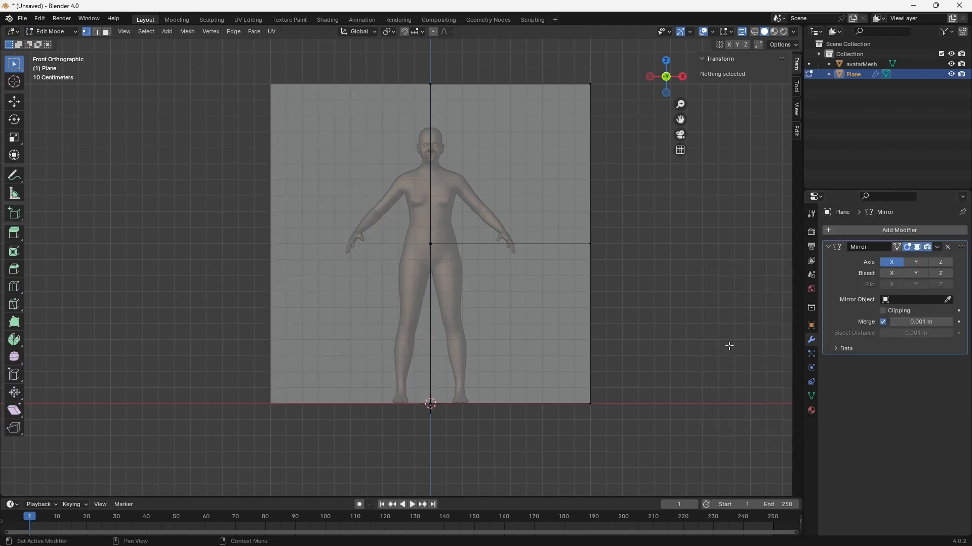
{"action": "left_click_drag", "start_coordinate": [377, 53], "coordinate": [660, 135]}
{"action": "left_click", "coordinate": [883, 311]}
Shape the mirrored plane's vertices into a flared dress outline and add a loop cut across the chest.
{"action": "key", "text": "g"}
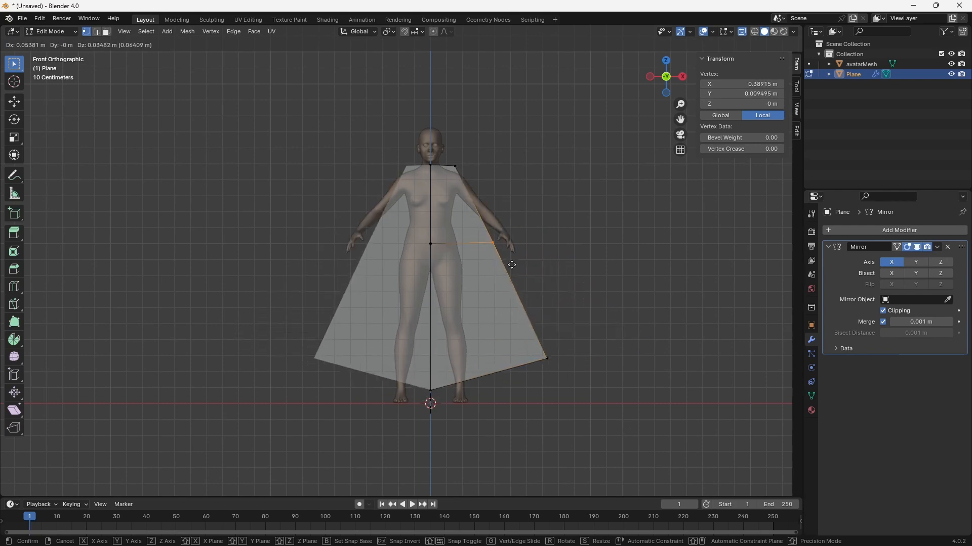
{"action": "left_click", "coordinate": [463, 174]}
{"action": "scroll", "coordinate": [463, 174], "scroll_direction": "up", "scroll_amount": 2}
{"action": "key", "text": "g"}
{"action": "key", "text": "ctrl+r"}
{"action": "key", "text": "g"}
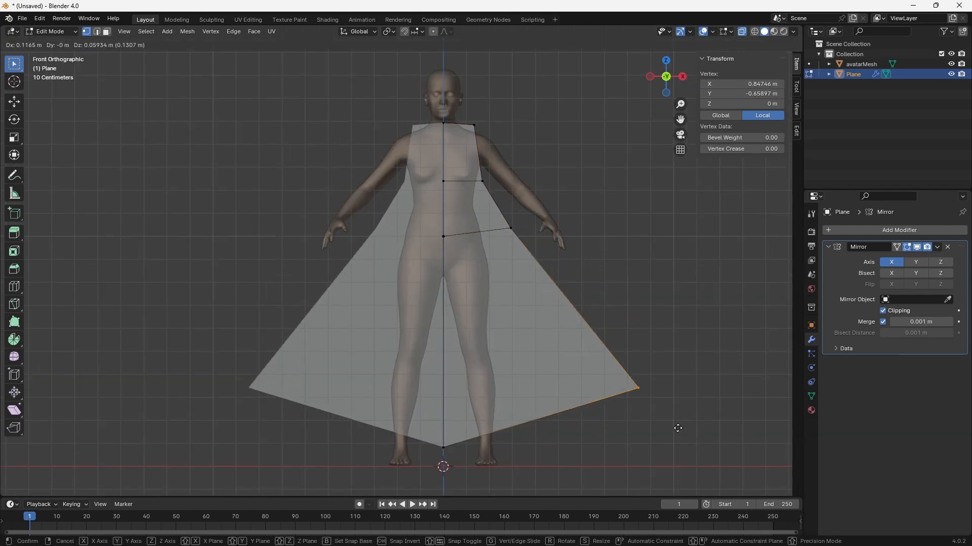
Add a loop cut across the skirt and reposition the waist, chest and centre skirt vertices.
{"action": "key", "text": "ctrl+r"}
{"action": "left_click", "coordinate": [574, 327]}
{"action": "right_click", "coordinate": [574, 327]}
{"action": "left_click", "coordinate": [512, 221]}
{"action": "key", "text": "g"}
{"action": "left_click", "coordinate": [531, 238]}
{"action": "left_click", "coordinate": [482, 181]}
{"action": "key", "text": "g"}
{"action": "left_click", "coordinate": [484, 179]}
{"action": "left_click", "coordinate": [444, 343]}
{"action": "key", "text": "g"}
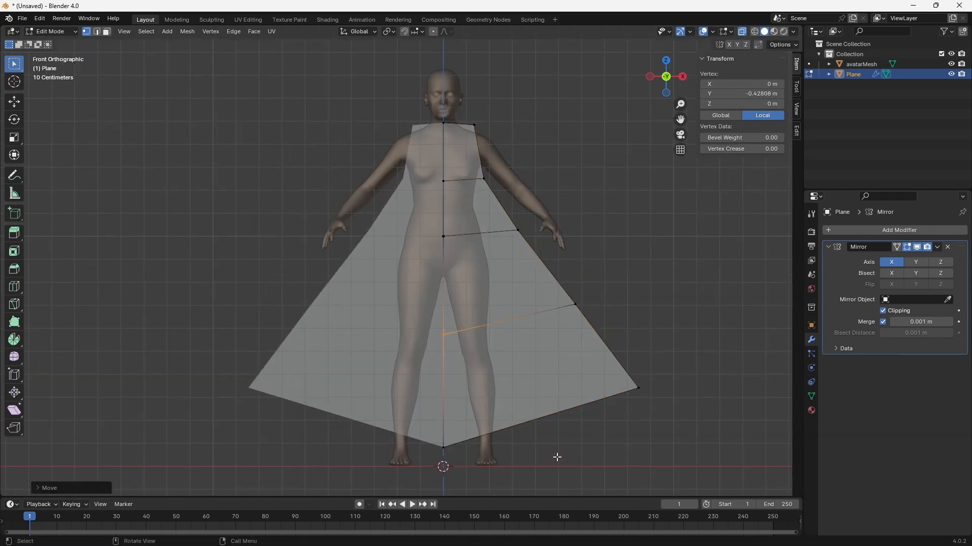
Add a vertical loop cut through the half panel and another horizontal cut across the skirt.
{"action": "key", "text": "ctrl+r"}
{"action": "left_click", "coordinate": [549, 425]}
{"action": "right_click", "coordinate": [549, 425]}
{"action": "key", "text": "ctrl+r"}
{"action": "left_click", "coordinate": [594, 342]}
{"action": "right_click", "coordinate": [594, 342]}
Adjust the waist and side vertices of the dress panel and position it 0.3 m in front of the avatar.
{"action": "left_click_drag", "start_coordinate": [403, 226], "coordinate": [543, 248]}
{"action": "key", "text": "g"}
{"action": "left_click", "coordinate": [520, 239]}
{"action": "key", "text": "g"}
{"action": "left_click", "coordinate": [521, 237]}
{"action": "left_click", "coordinate": [501, 205]}
{"action": "key", "text": "g"}
{"action": "left_click", "coordinate": [678, 350]}
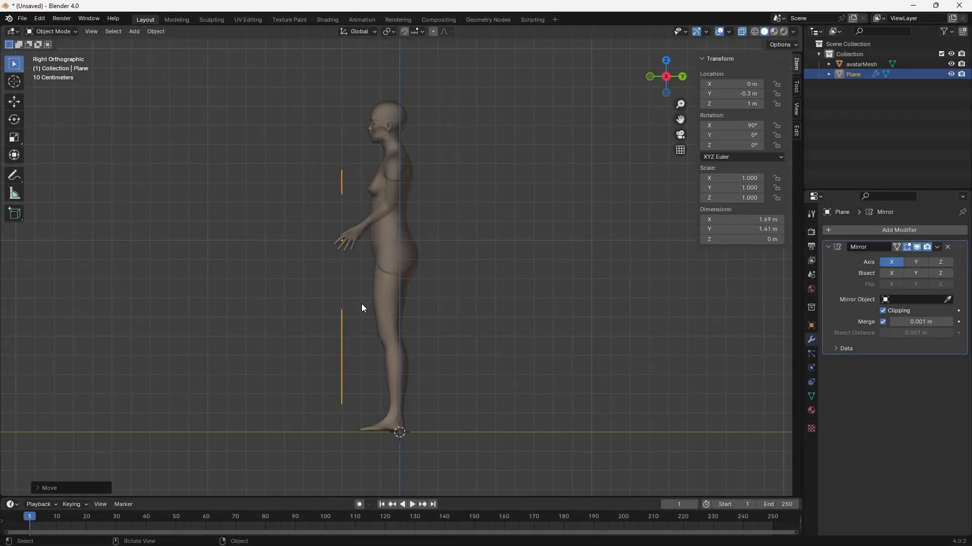
Give the avatar mesh a Collision modifier and the dress panel Cloth physics.
{"action": "middle_click_drag", "start_coordinate": [362, 303], "coordinate": [404, 297]}
{"action": "left_click", "coordinate": [428, 235]}
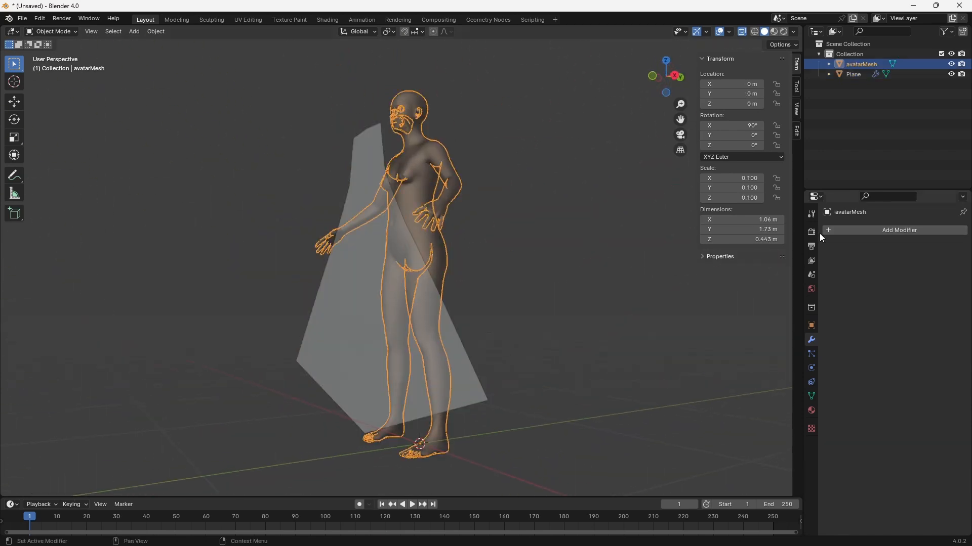
{"action": "left_click", "coordinate": [840, 230]}
{"action": "mouse_move", "coordinate": [824, 249]}
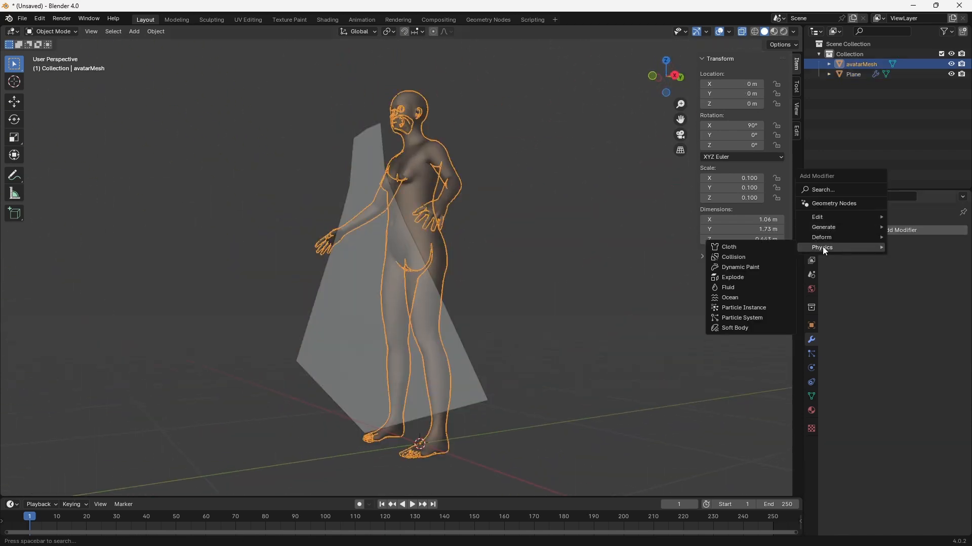
{"action": "left_click", "coordinate": [745, 257]}
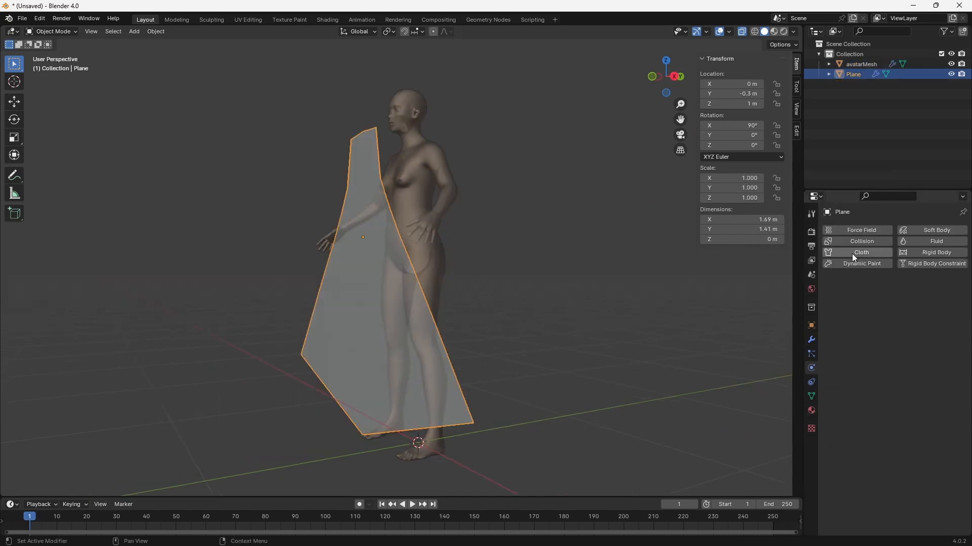
{"action": "left_click", "coordinate": [852, 253]}
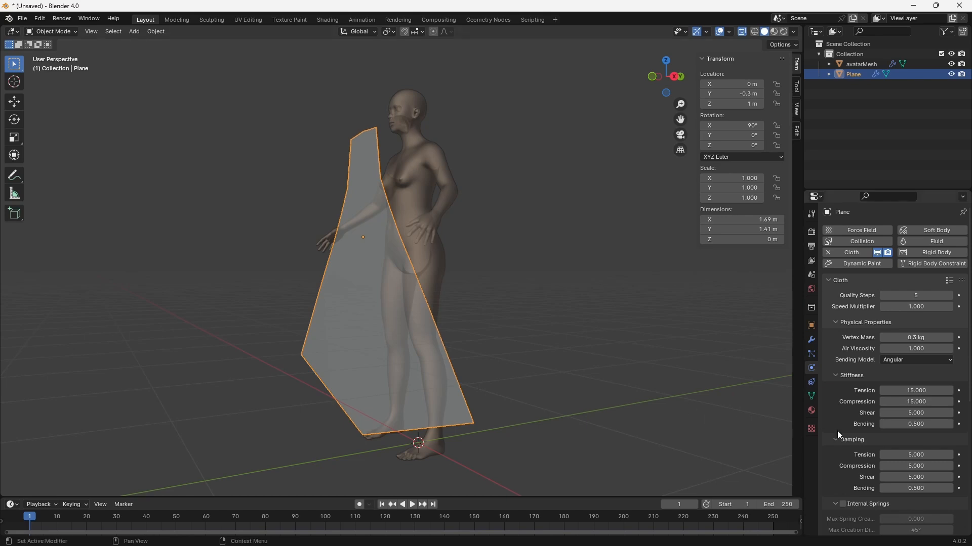
{"action": "scroll", "coordinate": [837, 431], "scroll_direction": "down", "scroll_amount": 5}
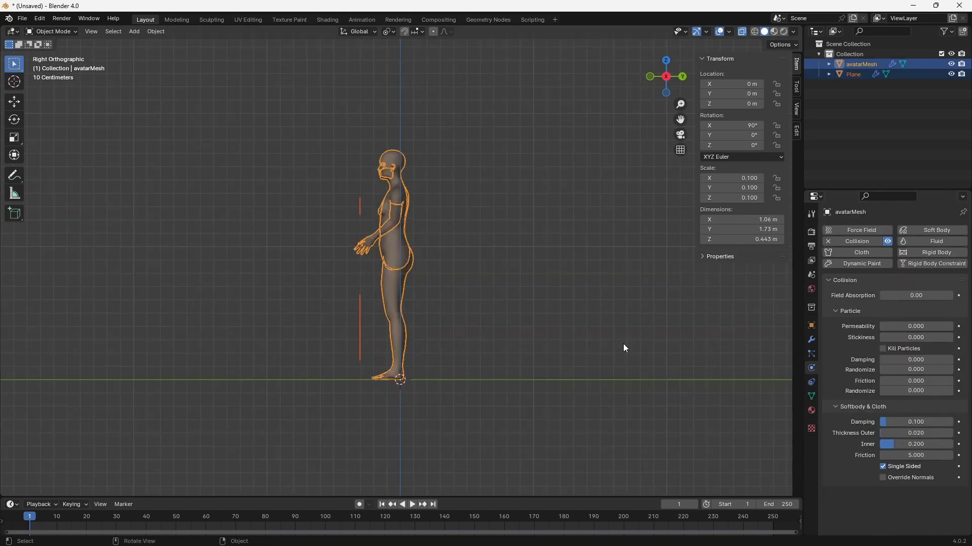
Rotate the avatar and dress panel together by 90° in side view so the avatar lies on its back.
{"action": "type", "text": "r"}
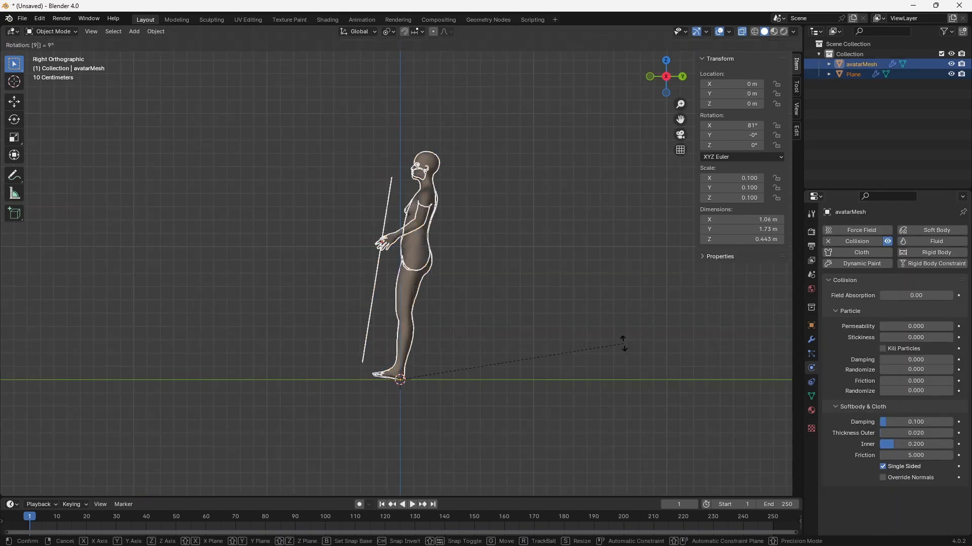
{"action": "type", "text": "90"}
{"action": "key", "text": "Return"}
{"action": "middle_click_drag", "start_coordinate": [625, 347], "coordinate": [477, 353]}
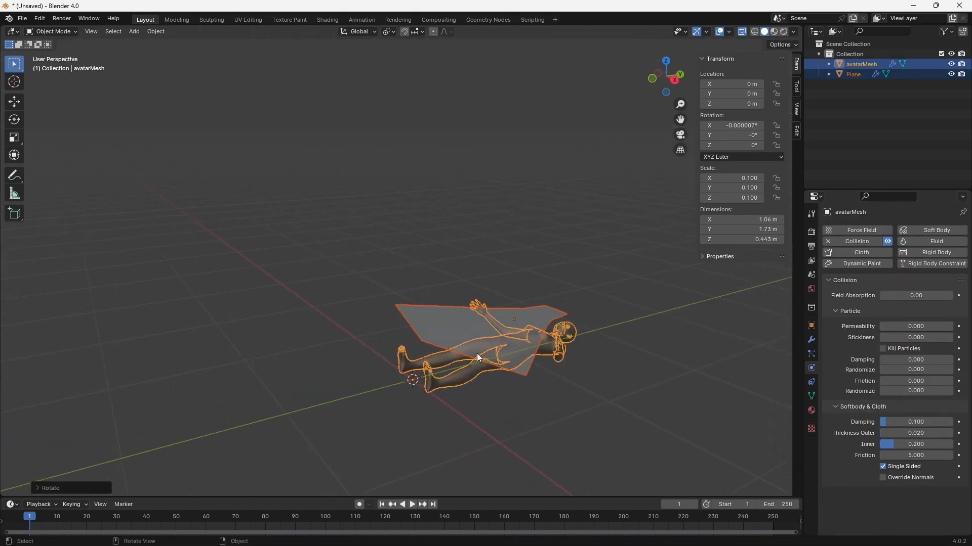
Play the cloth simulation on the dress panel, stop it around frame 58 and examine the drape.
{"action": "left_click", "coordinate": [486, 345]}
{"action": "left_click_drag", "start_coordinate": [301, 498], "coordinate": [310, 457]}
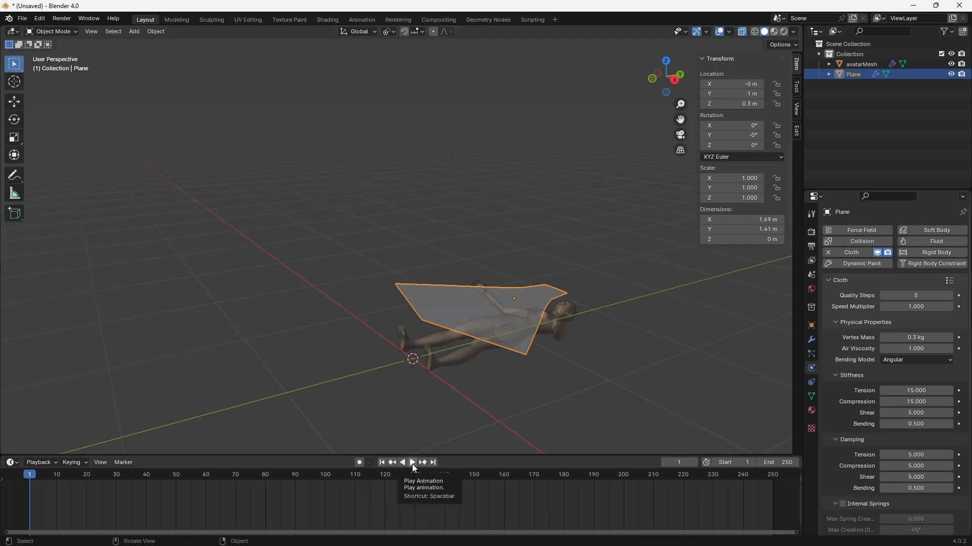
{"action": "left_click", "coordinate": [412, 464]}
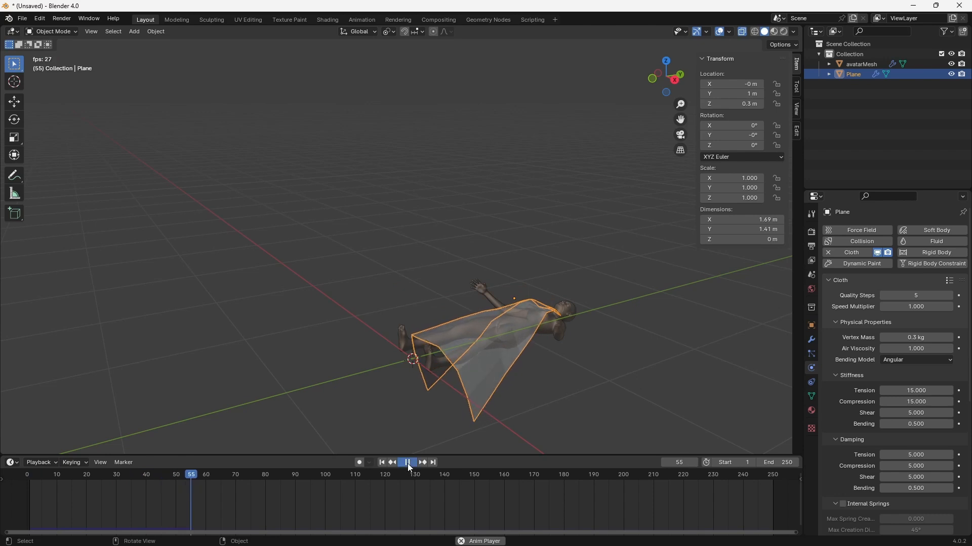
{"action": "left_click", "coordinate": [408, 463]}
{"action": "middle_click_drag", "start_coordinate": [595, 342], "coordinate": [554, 344]}
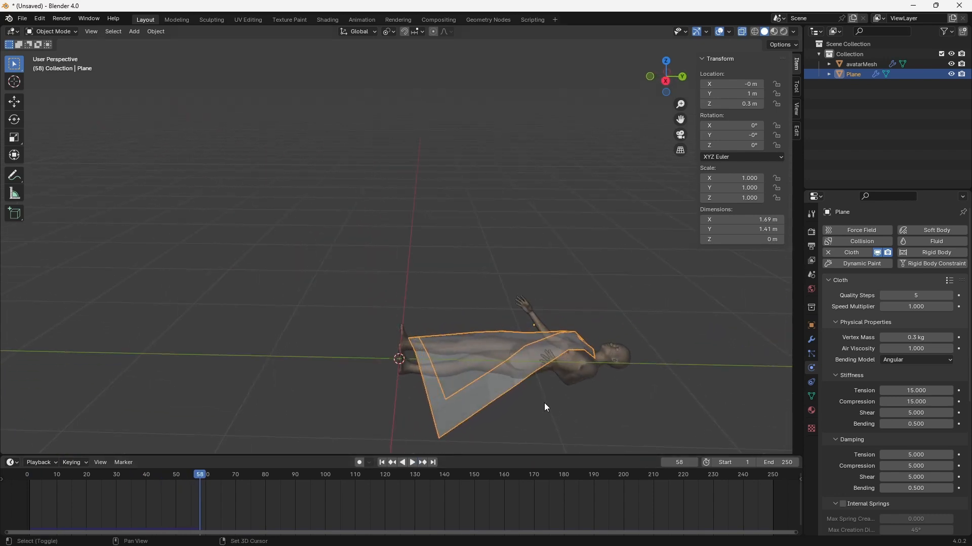
{"action": "middle_click_drag", "start_coordinate": [545, 402], "coordinate": [499, 317], "text": "shift"}
{"action": "scroll", "coordinate": [499, 320], "scroll_direction": "up", "scroll_amount": 3}
{"action": "middle_click_drag", "start_coordinate": [499, 320], "coordinate": [751, 251]}
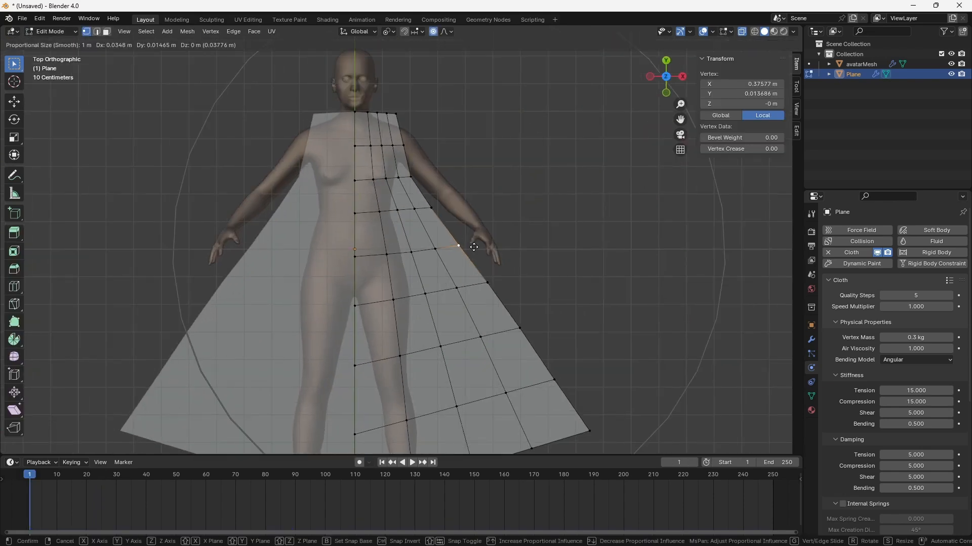
Reshape the dress panel's side vertices using proportional editing with an influence radius of about 0.51 m.
{"action": "scroll", "coordinate": [405, 215], "scroll_direction": "up", "scroll_amount": 20}
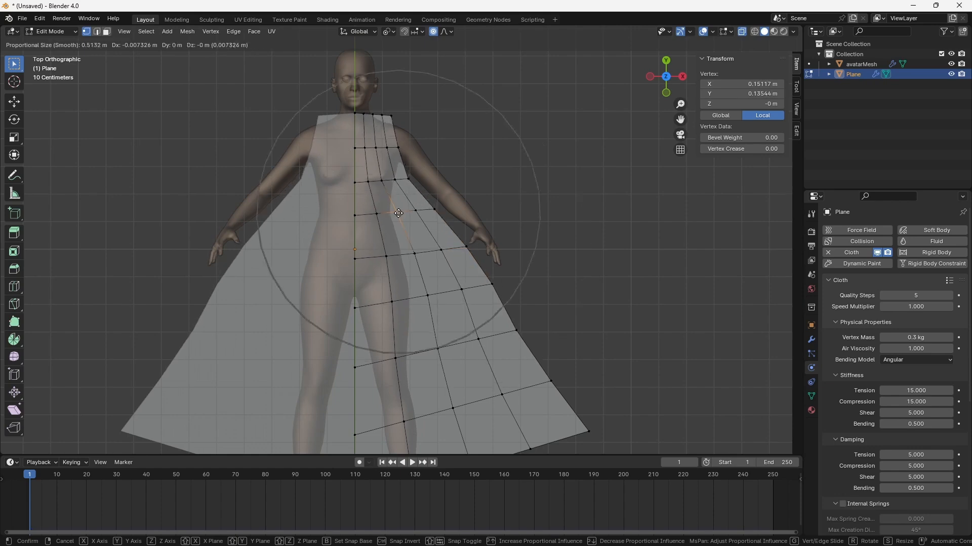
{"action": "left_click", "coordinate": [434, 211]}
{"action": "middle_click_drag", "start_coordinate": [498, 281], "coordinate": [475, 241], "text": "shift"}
{"action": "left_click", "coordinate": [492, 290]}
{"action": "key", "text": "g"}
{"action": "left_click", "coordinate": [503, 287]}
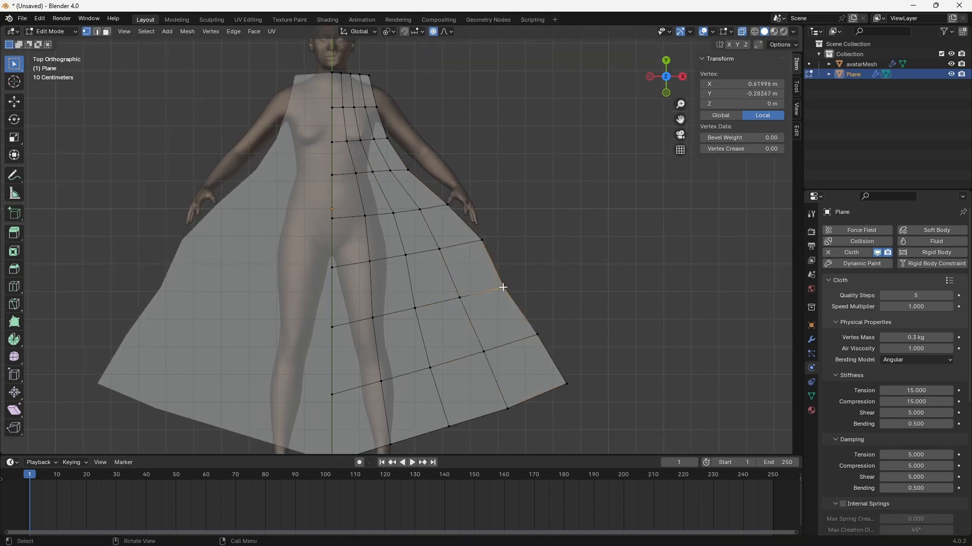
{"action": "left_click", "coordinate": [483, 399], "text": "shift"}
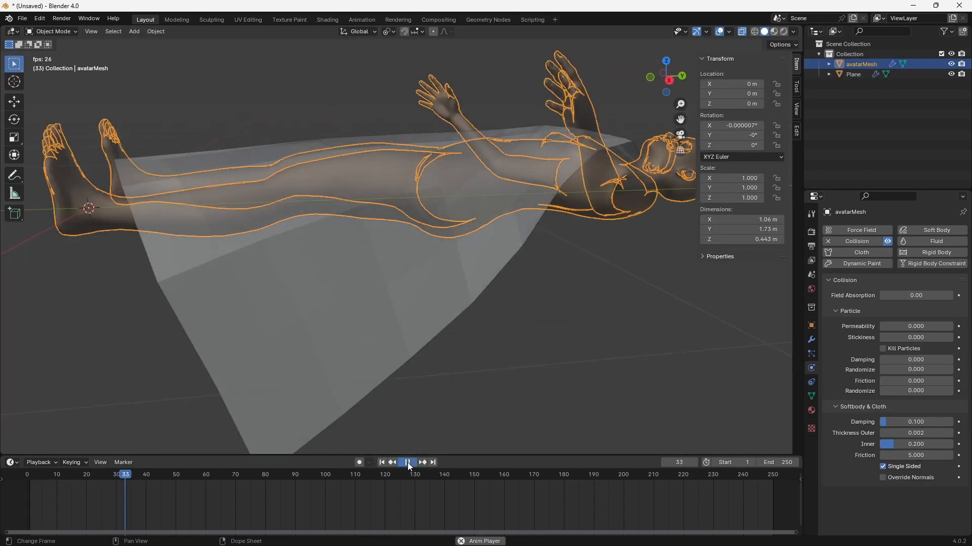
Review the replayed cloth simulation from below and set the timeline to frame 25.
{"action": "middle_click_drag", "start_coordinate": [430, 350], "coordinate": [426, 312]}
{"action": "left_click", "coordinate": [113, 475]}
{"action": "left_click_drag", "start_coordinate": [113, 478], "coordinate": [99, 478]}
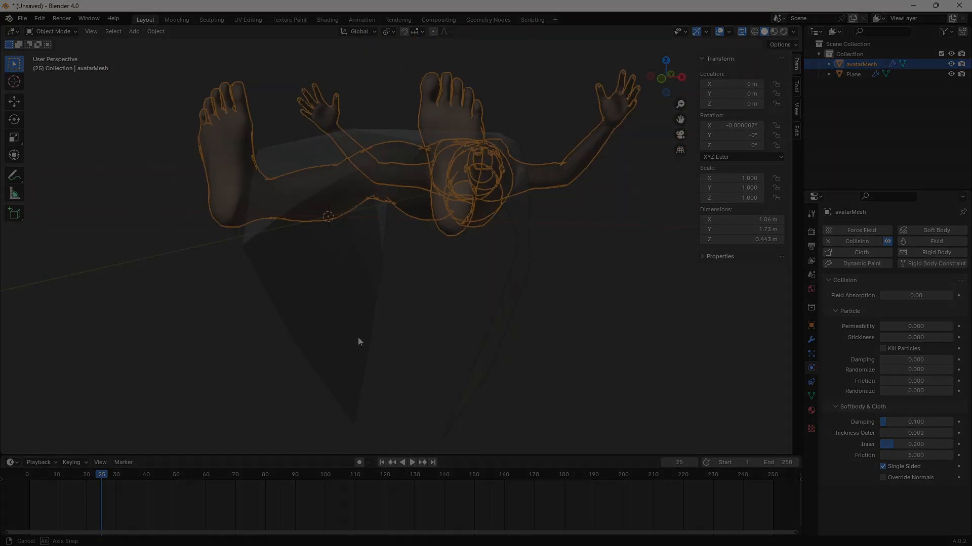
Apply the dress panel's modifiers to fix its draped shape at frame 25.
{"action": "left_click", "coordinate": [936, 247]}
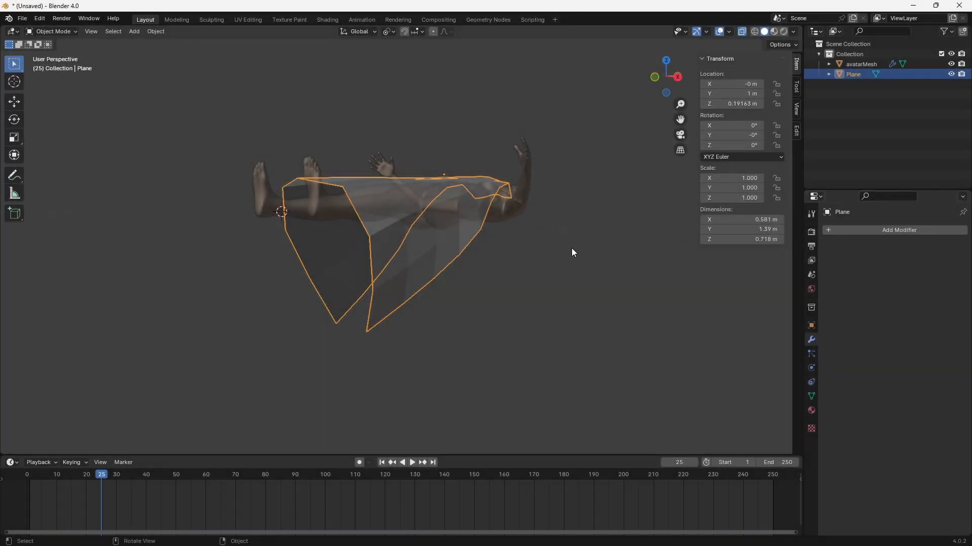
{"action": "middle_click_drag", "start_coordinate": [572, 248], "coordinate": [547, 310]}
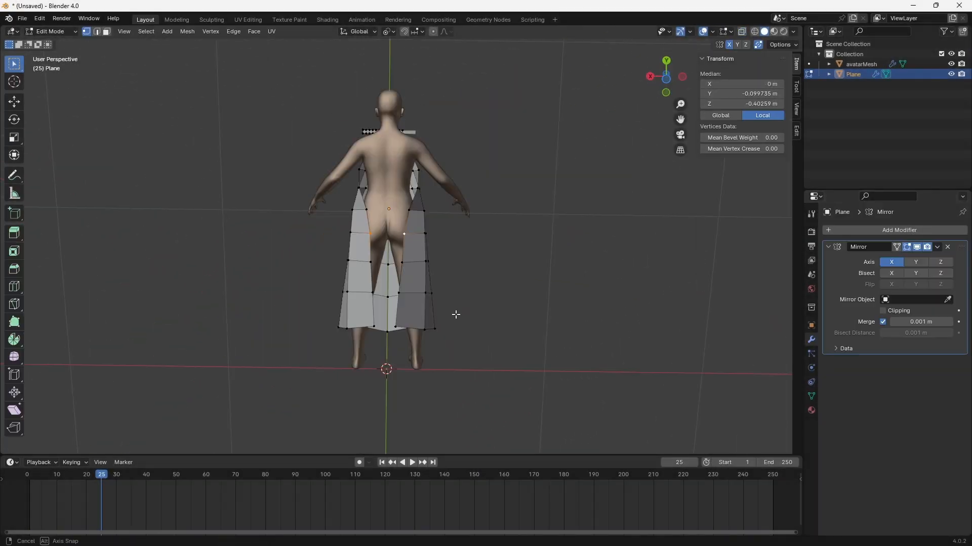
Bridge the dress's open back with edges between opposite vertices, row by row from the hips down to the hem.
{"action": "scroll", "coordinate": [362, 201], "scroll_direction": "up", "scroll_amount": 5}
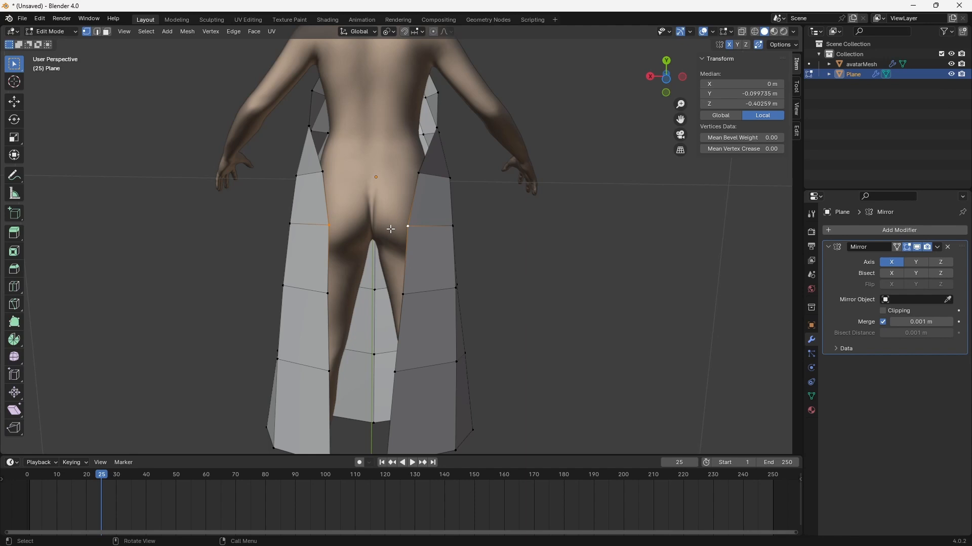
{"action": "left_click", "coordinate": [328, 294]}
{"action": "left_click", "coordinate": [322, 376]}
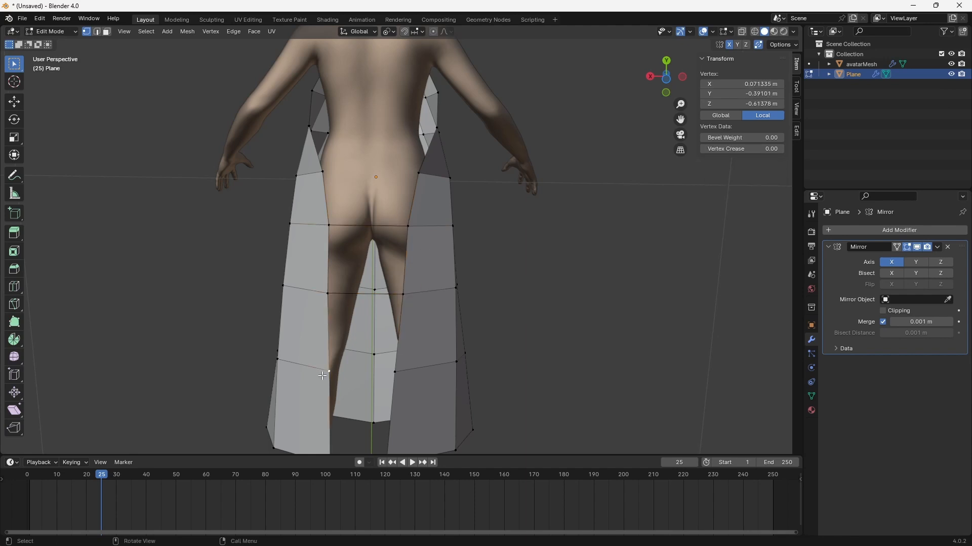
{"action": "key", "text": "f"}
{"action": "middle_click_drag", "start_coordinate": [400, 374], "coordinate": [436, 281], "text": "shift"}
{"action": "left_click", "coordinate": [375, 353]}
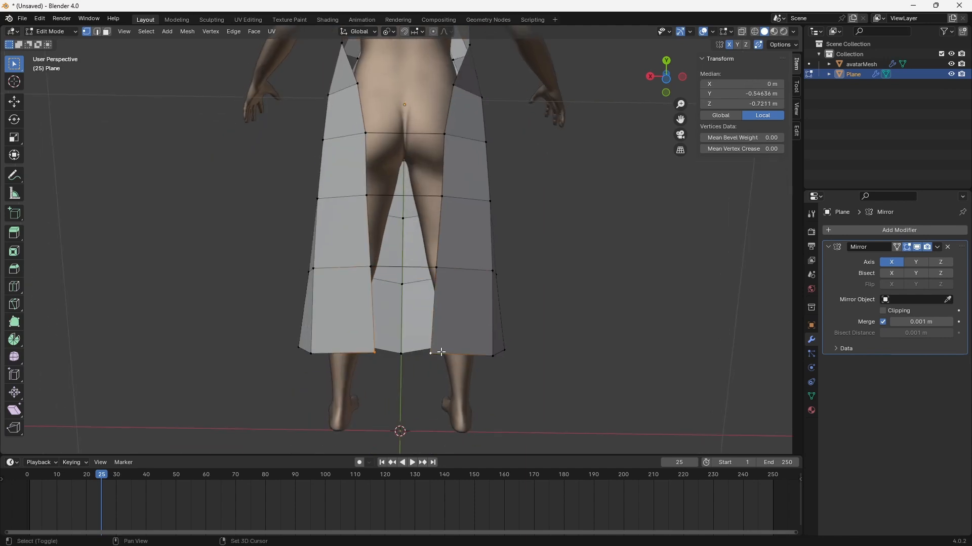
{"action": "middle_click_drag", "start_coordinate": [441, 352], "coordinate": [351, 132]}
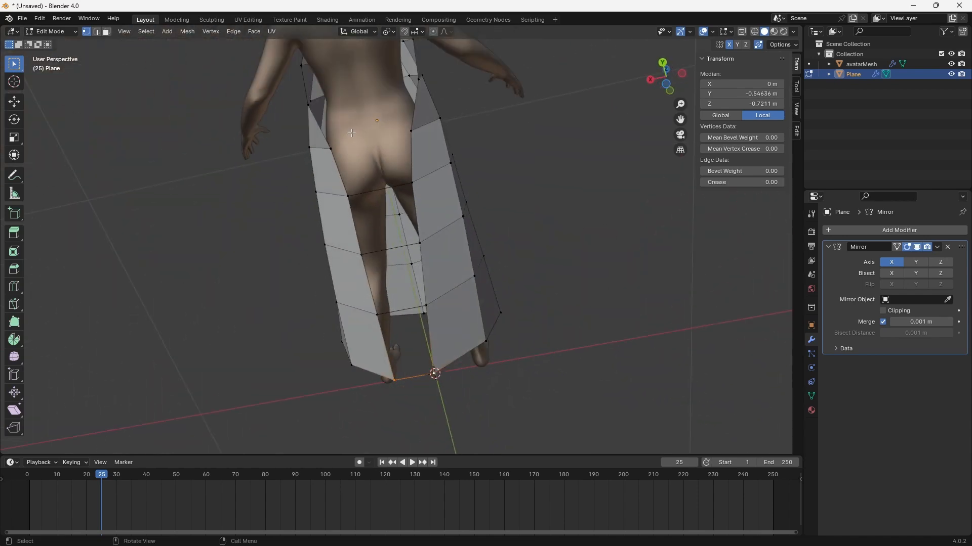
{"action": "left_click", "coordinate": [352, 132]}
{"action": "middle_click_drag", "start_coordinate": [412, 131], "coordinate": [476, 228]}
Leave mesh editing, add Cloth physics to the dress and return the timeline to frame 1.
{"action": "key", "text": "Tab"}
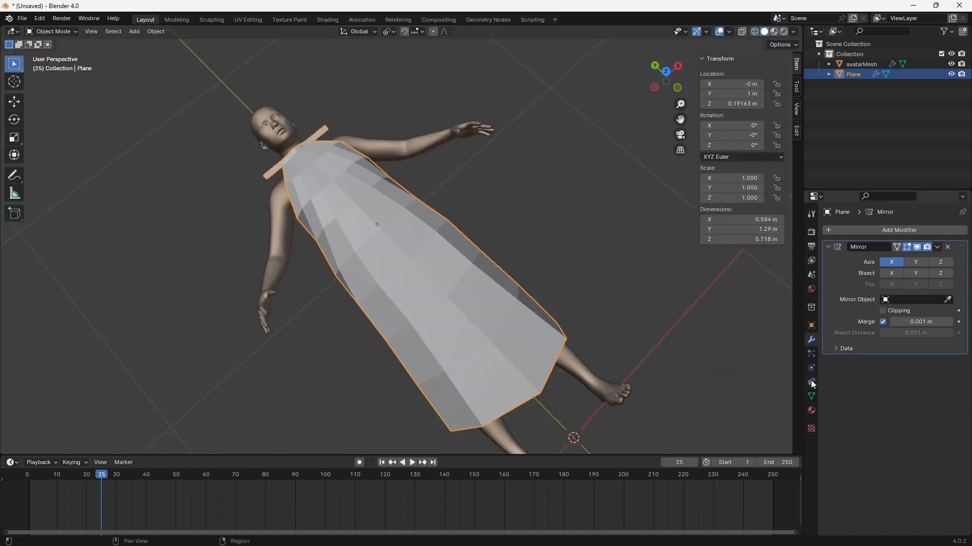
{"action": "left_click", "coordinate": [811, 368]}
{"action": "left_click", "coordinate": [851, 253]}
{"action": "middle_click_drag", "start_coordinate": [425, 316], "coordinate": [482, 252]}
{"action": "scroll", "coordinate": [482, 252], "scroll_direction": "up", "scroll_amount": 5}
{"action": "left_click", "coordinate": [381, 463]}
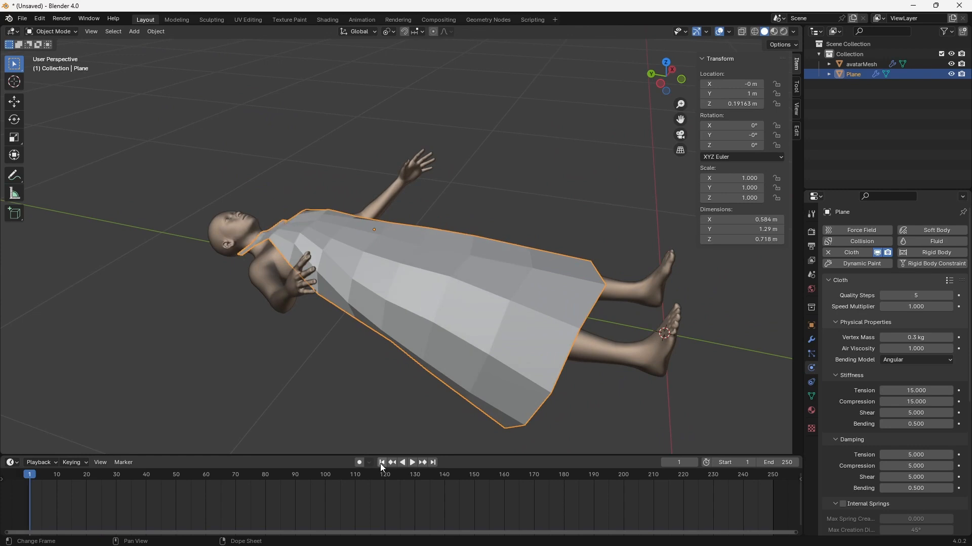
Enable sewing in the cloth's shape settings with a maximum sewing force of 1.000.
{"action": "middle_click_drag", "start_coordinate": [456, 329], "coordinate": [569, 227]}
{"action": "left_click", "coordinate": [835, 376]}
{"action": "left_click", "coordinate": [834, 388]}
{"action": "left_click", "coordinate": [833, 400]}
{"action": "left_click", "coordinate": [836, 413]}
{"action": "left_click", "coordinate": [836, 439]}
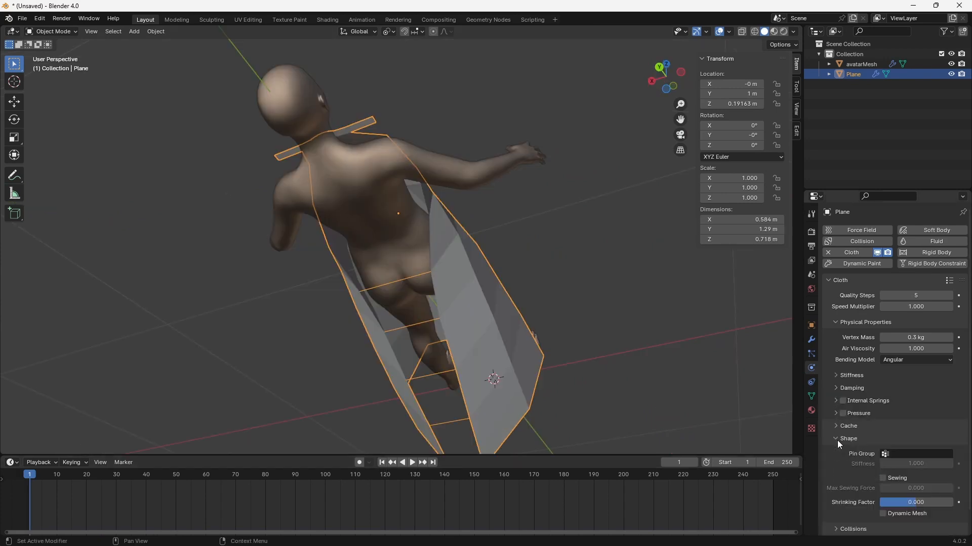
{"action": "scroll", "coordinate": [837, 440], "scroll_direction": "down", "scroll_amount": 1}
{"action": "left_click", "coordinate": [882, 452]}
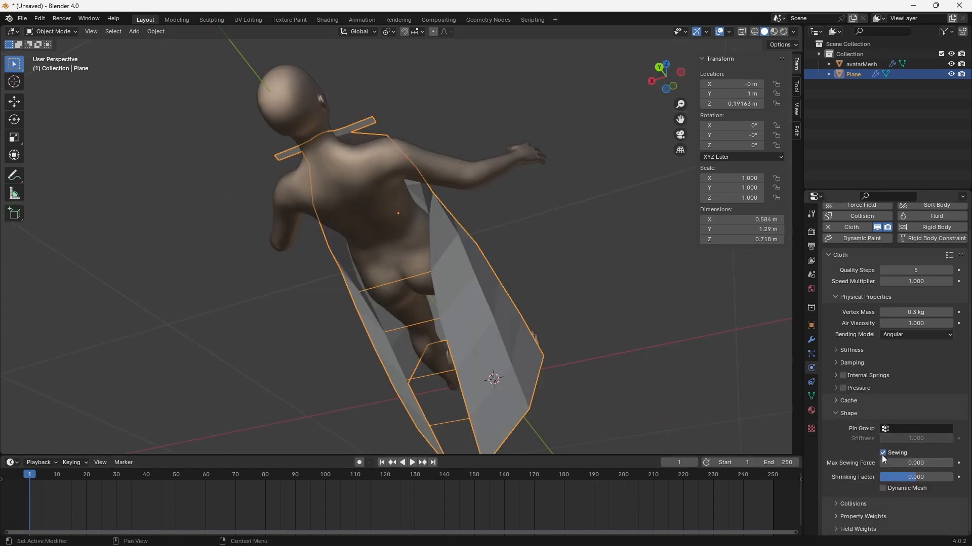
{"action": "middle_click_drag", "start_coordinate": [703, 306], "coordinate": [955, 477]}
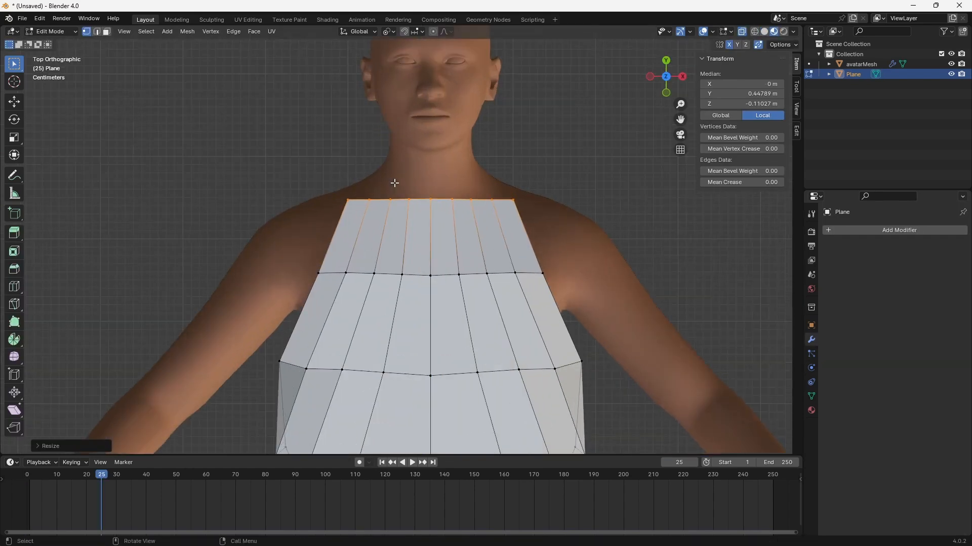
Narrow the dress's neckline edge by scaling it and extrude it along the Y axis.
{"action": "left_click", "coordinate": [602, 175]}
{"action": "scroll", "coordinate": [526, 213], "scroll_direction": "down", "scroll_amount": 1}
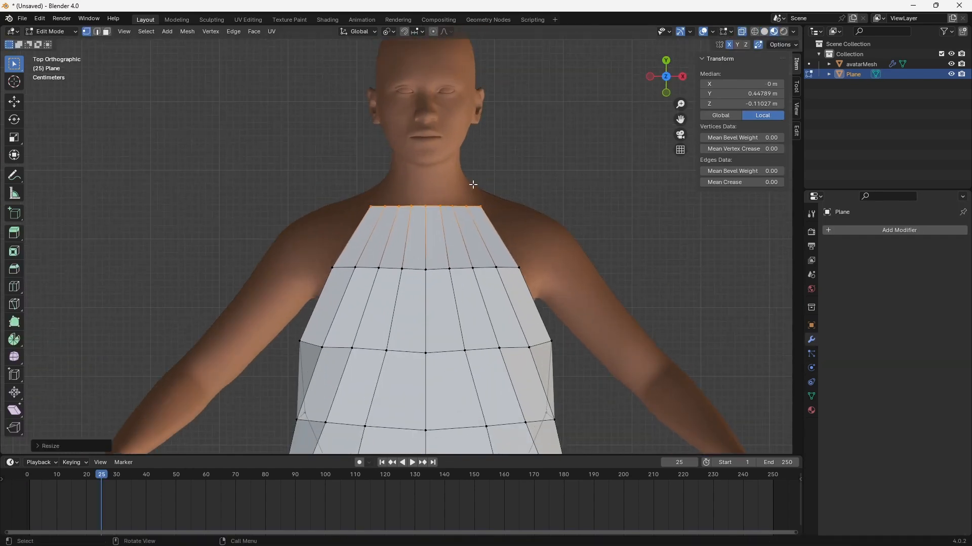
{"action": "key", "text": "e"}
{"action": "key", "text": "y"}
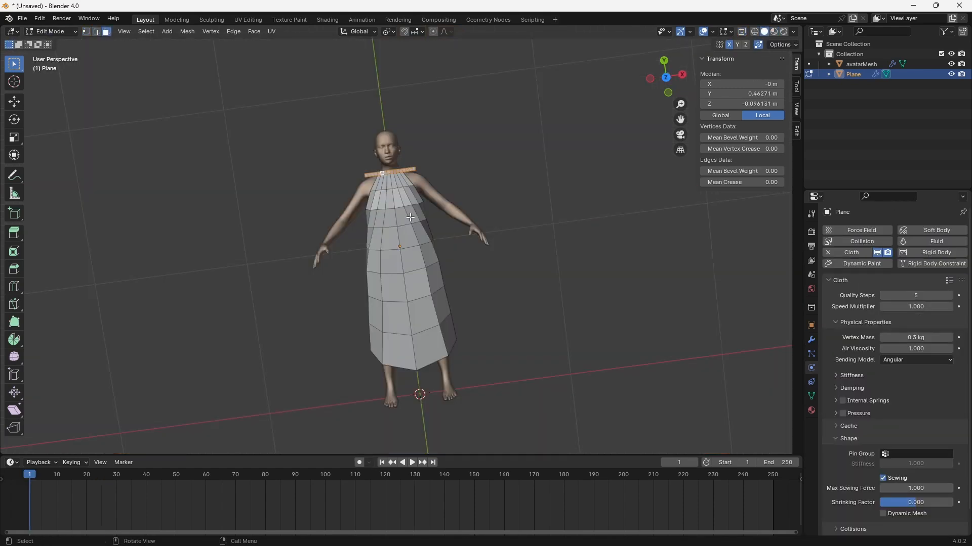
Add a loop cut to the dress mesh and a Catmull-Clark Subdivision modifier placed above the Cloth modifier.
{"action": "key", "text": "ctrl+r"}
{"action": "left_click", "coordinate": [436, 282]}
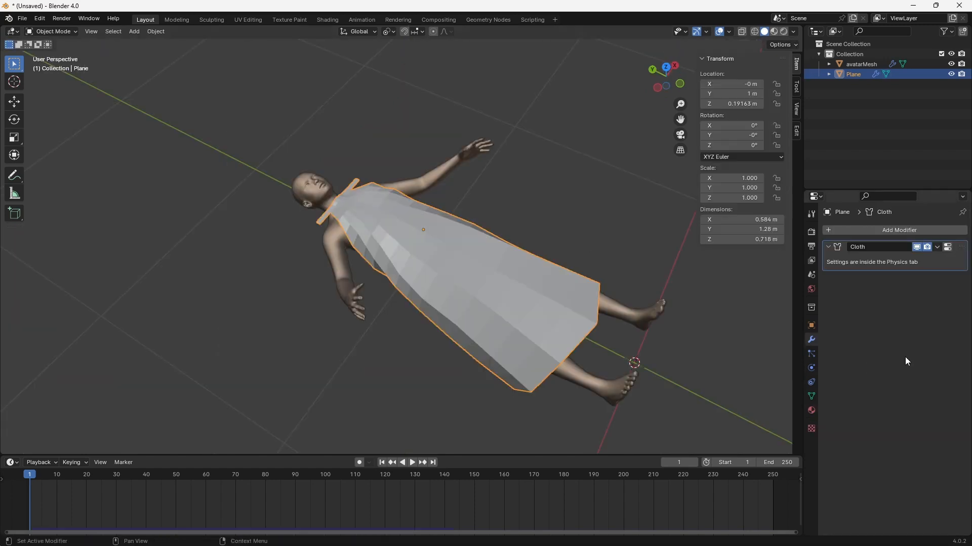
{"action": "left_click", "coordinate": [883, 231]}
{"action": "mouse_move", "coordinate": [879, 229]}
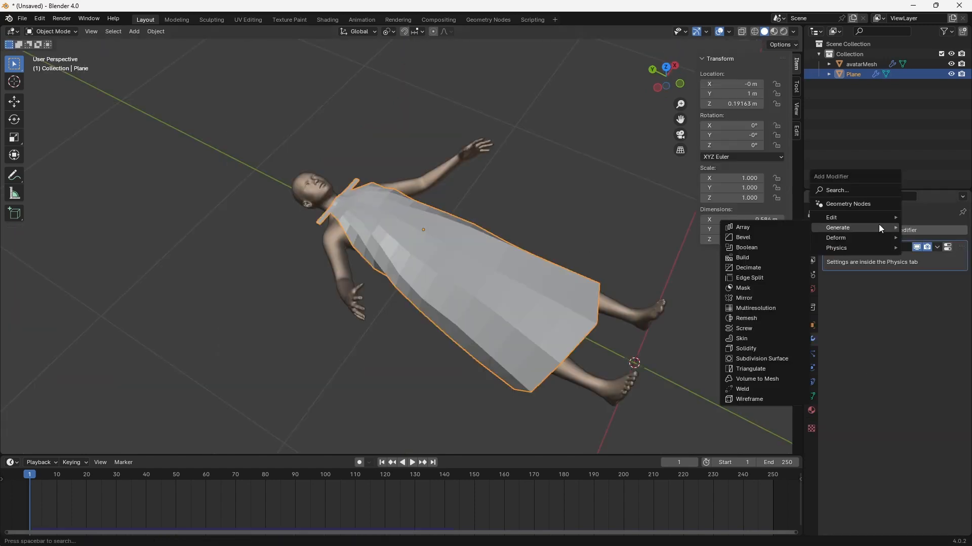
{"action": "left_click", "coordinate": [761, 359]}
{"action": "left_click", "coordinate": [920, 292]}
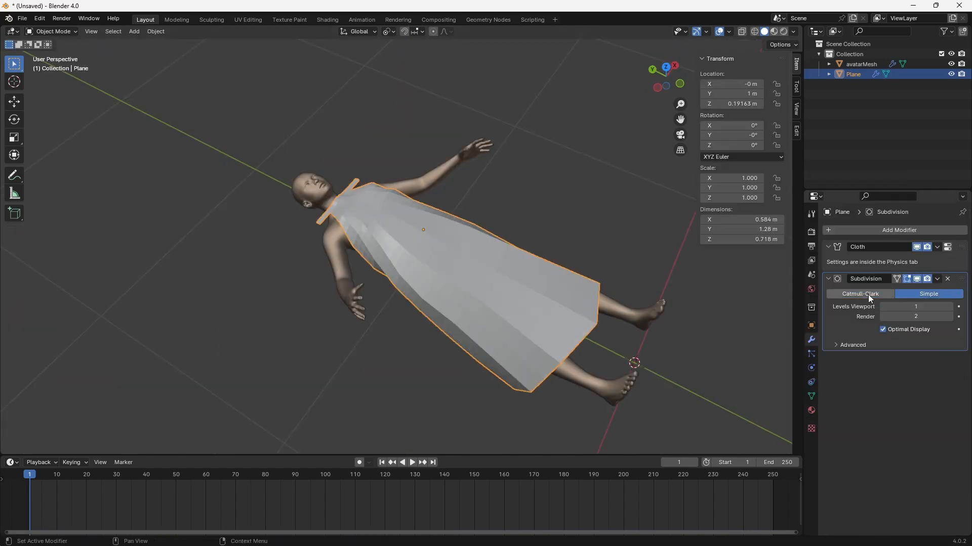
{"action": "left_click", "coordinate": [868, 295]}
{"action": "left_click_drag", "start_coordinate": [917, 277], "coordinate": [917, 238]}
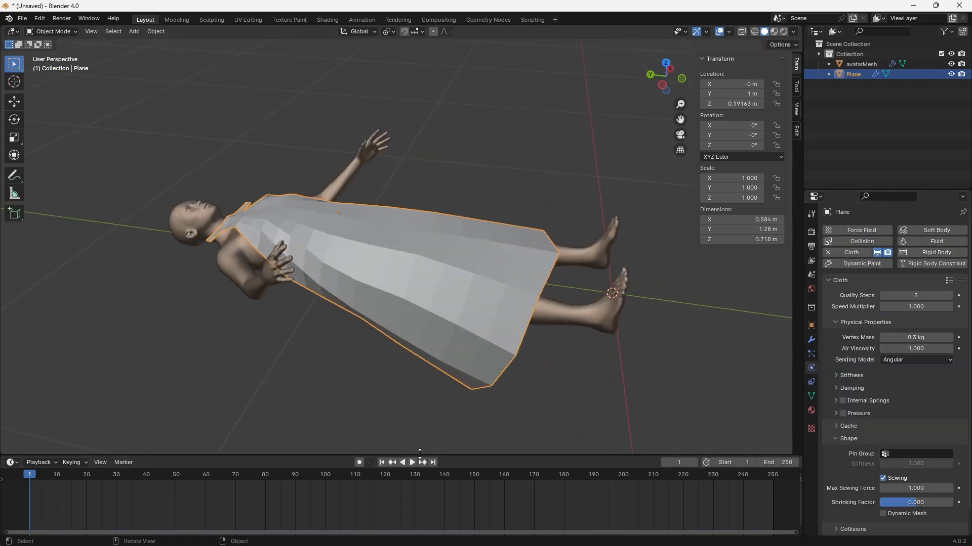
Play the sewing cloth simulation and examine how the dress closes around the avatar's back and neck.
{"action": "left_click", "coordinate": [412, 463]}
{"action": "middle_click_drag", "start_coordinate": [318, 326], "coordinate": [148, 336]}
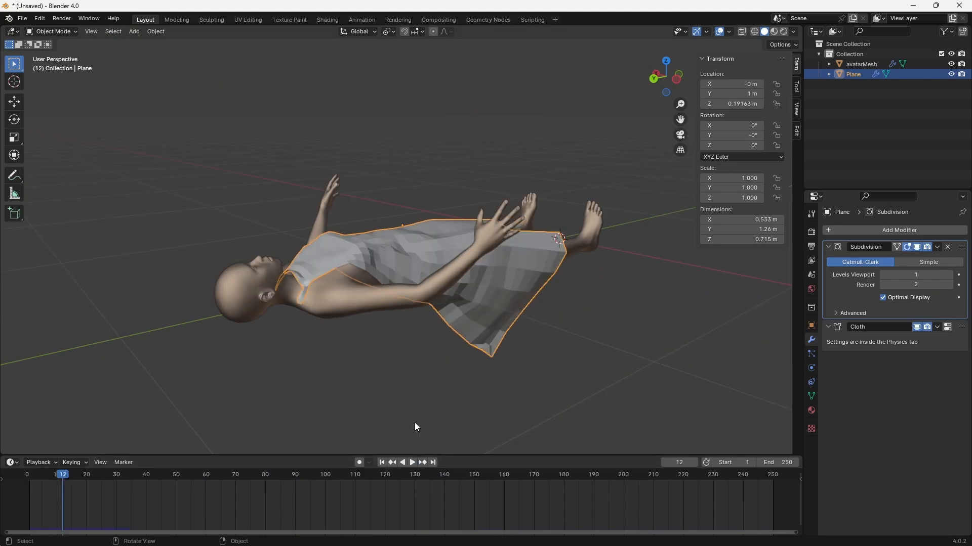
{"action": "middle_click_drag", "start_coordinate": [414, 423], "coordinate": [388, 280]}
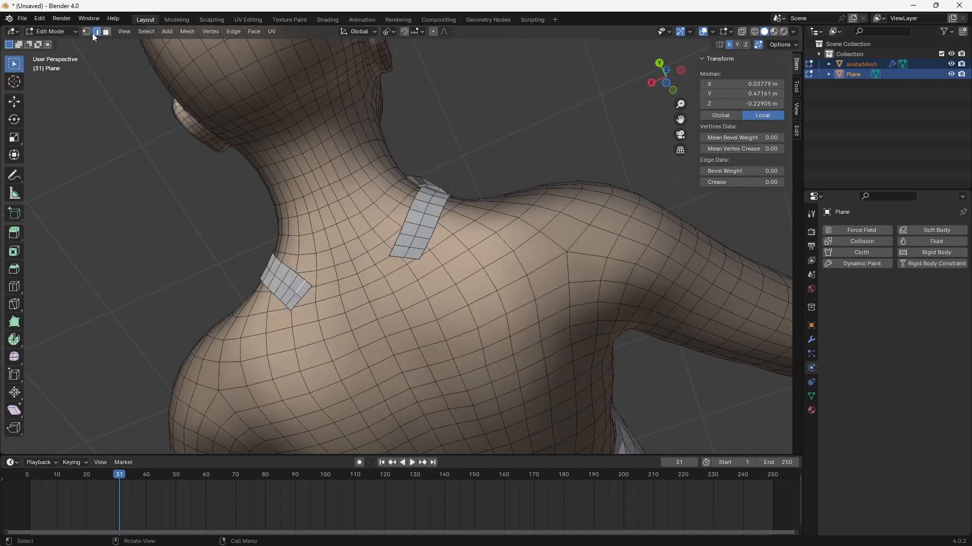
Connect the open ends of the neck strap with sewing edges across the nape and leave mesh editing.
{"action": "left_click", "coordinate": [86, 32]}
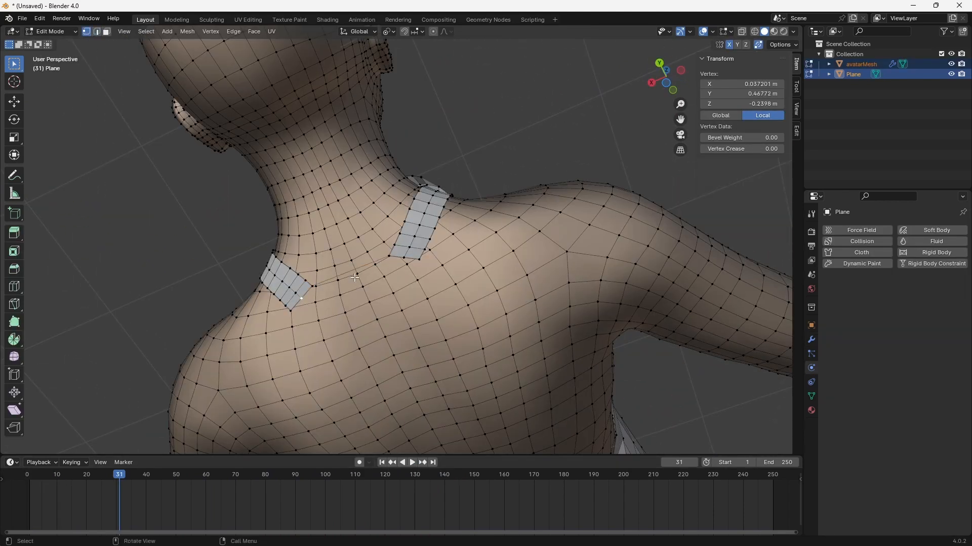
{"action": "key", "text": "Tab"}
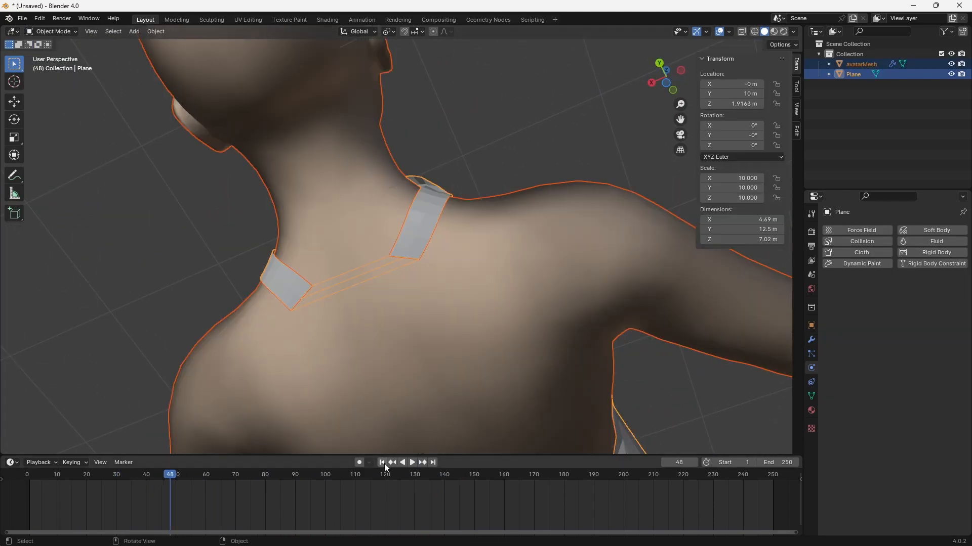
From frame 1, add Cloth physics with sewing enabled to the dress and run the simulation to frame 11.
{"action": "left_click", "coordinate": [382, 463]}
{"action": "left_click", "coordinate": [857, 252]}
{"action": "scroll", "coordinate": [890, 445], "scroll_direction": "down", "scroll_amount": 7}
{"action": "left_click", "coordinate": [890, 454]}
{"action": "left_click", "coordinate": [411, 463]}
{"action": "left_click", "coordinate": [409, 463]}
{"action": "scroll", "coordinate": [483, 283], "scroll_direction": "down", "scroll_amount": 8}
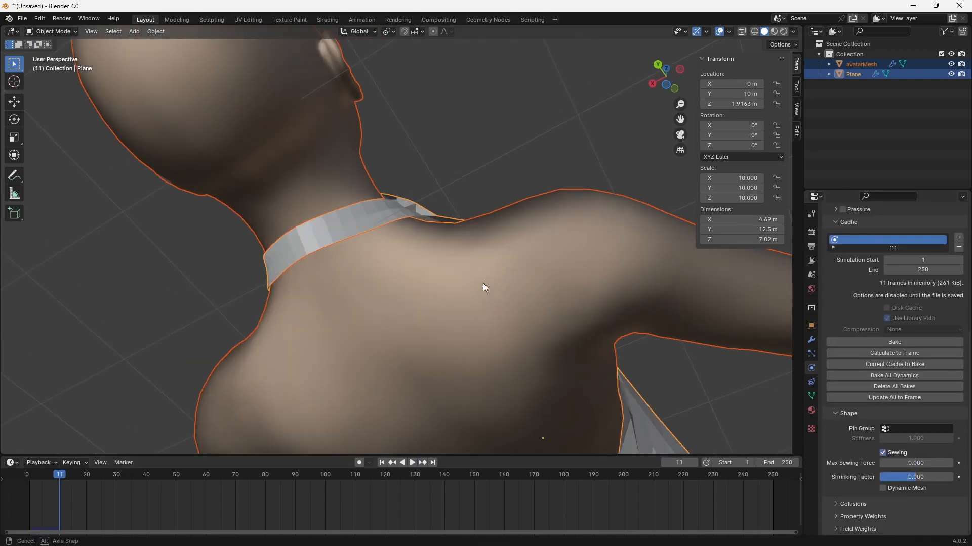
Apply the dress's Cloth modifier to fix the sewn shape at frame 11.
{"action": "middle_click_drag", "start_coordinate": [482, 283], "coordinate": [582, 253]}
{"action": "left_click", "coordinate": [812, 339]}
{"action": "key", "text": "ctrl+a"}
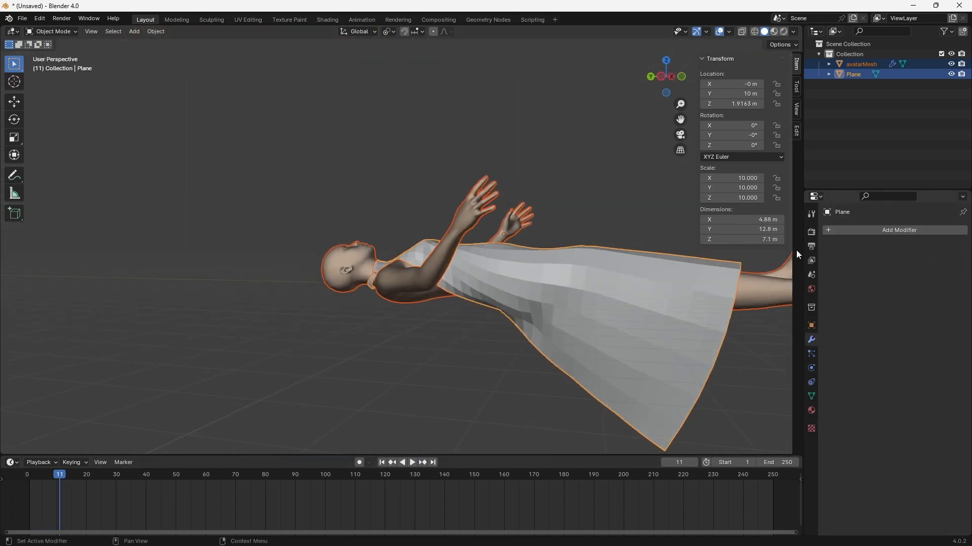
Take the avatar out of the selection and put only the dress mesh into edit mode with vertex selection.
{"action": "middle_click_drag", "start_coordinate": [653, 273], "coordinate": [231, 101]}
{"action": "key", "text": "Tab"}
{"action": "left_click", "coordinate": [498, 97]}
{"action": "left_click", "coordinate": [56, 31]}
{"action": "left_click", "coordinate": [55, 43]}
{"action": "left_click", "coordinate": [66, 32]}
{"action": "left_click", "coordinate": [53, 54]}
Select the vertices along the dress's back seam and merge them by distance, using a merge distance of 0.0201 m.
{"action": "middle_click_drag", "start_coordinate": [307, 144], "coordinate": [358, 107]}
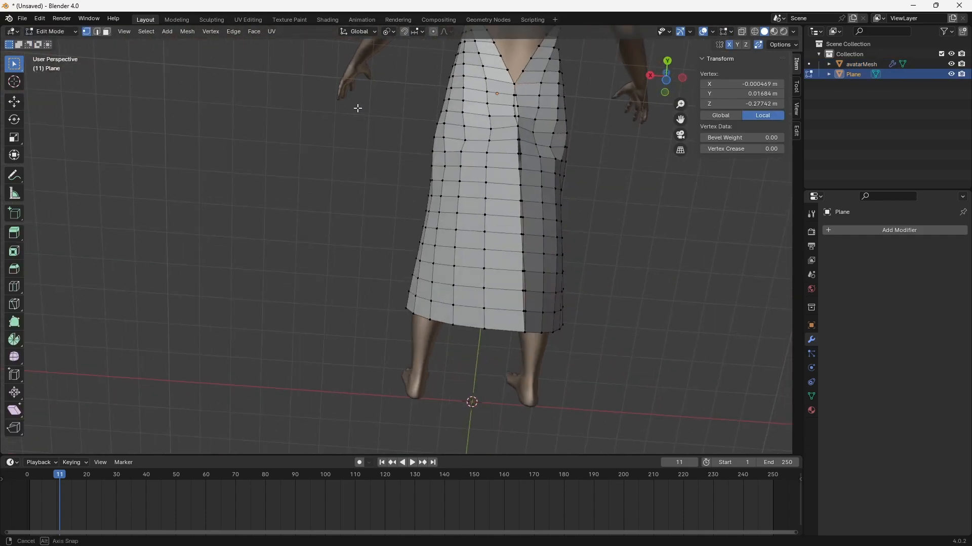
{"action": "left_click_drag", "start_coordinate": [526, 77], "coordinate": [509, 137]}
{"action": "left_click_drag", "start_coordinate": [525, 317], "coordinate": [526, 317]}
{"action": "middle_click_drag", "start_coordinate": [527, 317], "coordinate": [434, 219]}
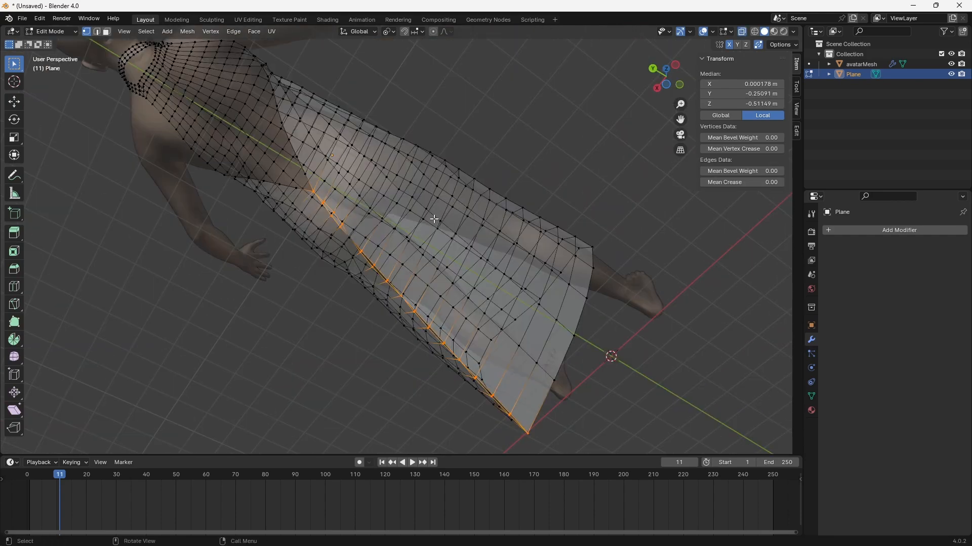
{"action": "middle_click_drag", "start_coordinate": [348, 238], "coordinate": [323, 297]}
{"action": "left_click_drag", "start_coordinate": [332, 312], "coordinate": [346, 325], "text": "shift"}
{"action": "middle_click_drag", "start_coordinate": [346, 325], "coordinate": [405, 255]}
{"action": "left_click", "coordinate": [187, 31]}
{"action": "mouse_move", "coordinate": [205, 265]}
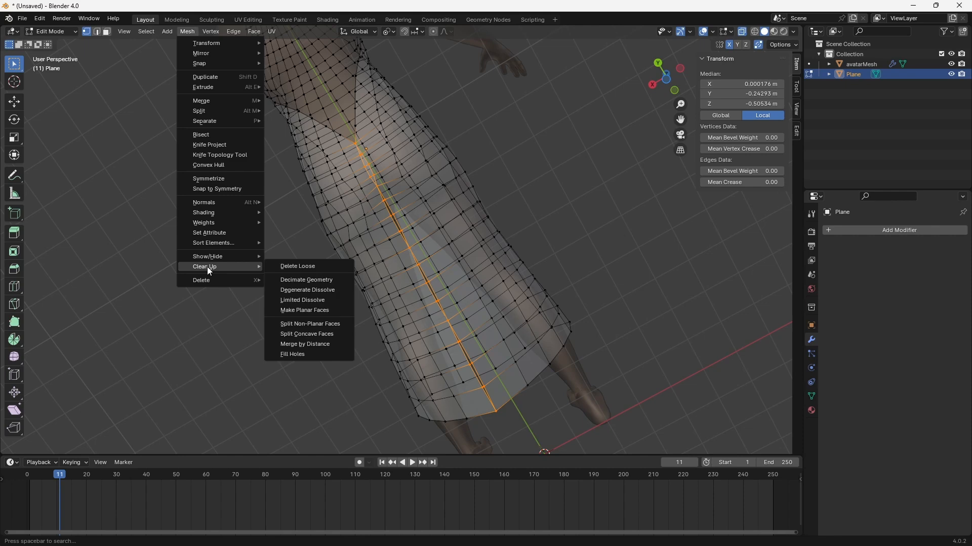
{"action": "left_click", "coordinate": [317, 343]}
{"action": "left_click", "coordinate": [53, 446]}
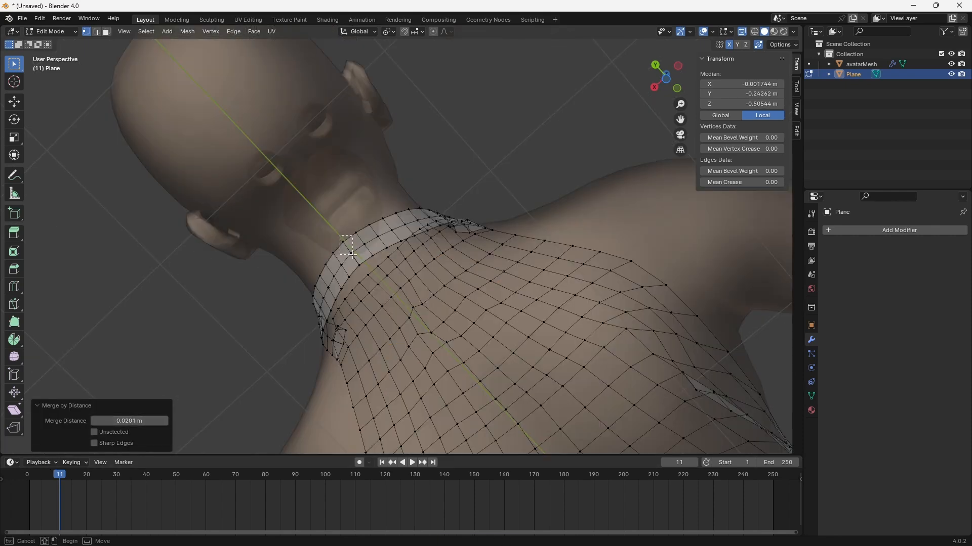
Merge by distance the selected vertices where the neck strap's ends meet at the nape.
{"action": "left_click", "coordinate": [187, 31]}
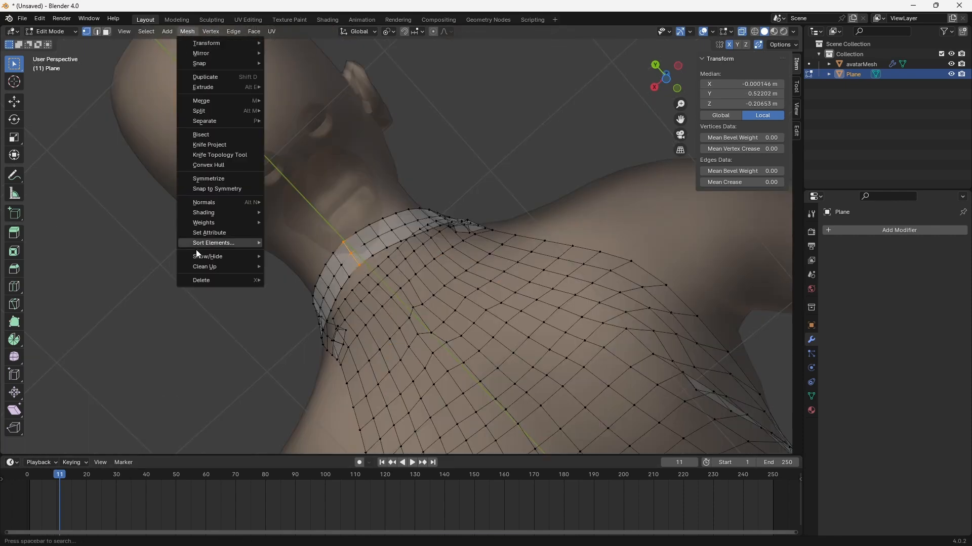
{"action": "mouse_move", "coordinate": [213, 244]}
{"action": "left_click", "coordinate": [329, 344]}
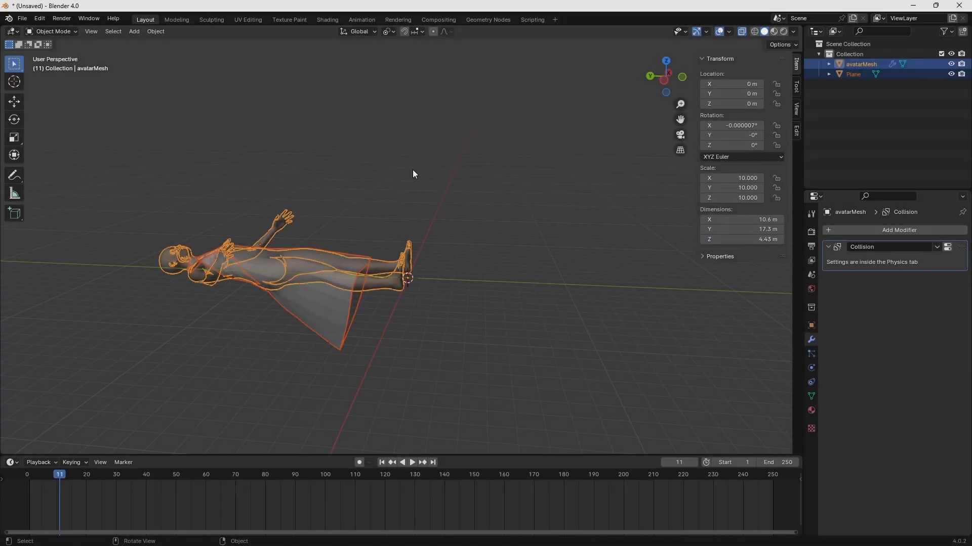
Rotate the avatar and dress together 90° about the X axis so they stand upright.
{"action": "key", "text": "r"}
{"action": "key", "text": "x"}
{"action": "key", "text": "9"}
{"action": "key", "text": "0"}
{"action": "key", "text": "Return"}
{"action": "middle_click_drag", "start_coordinate": [412, 169], "coordinate": [405, 215]}
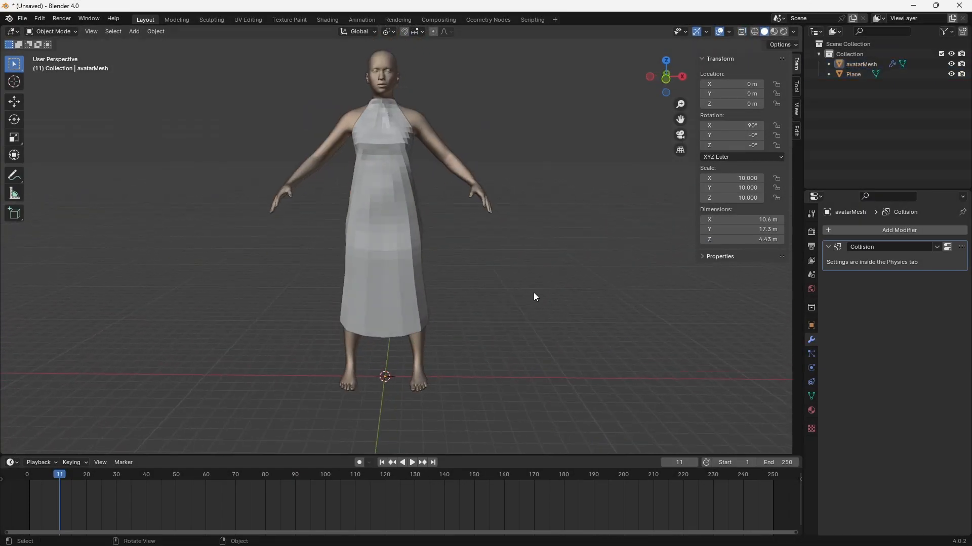
{"action": "scroll", "coordinate": [534, 295], "scroll_direction": "up", "scroll_amount": 3}
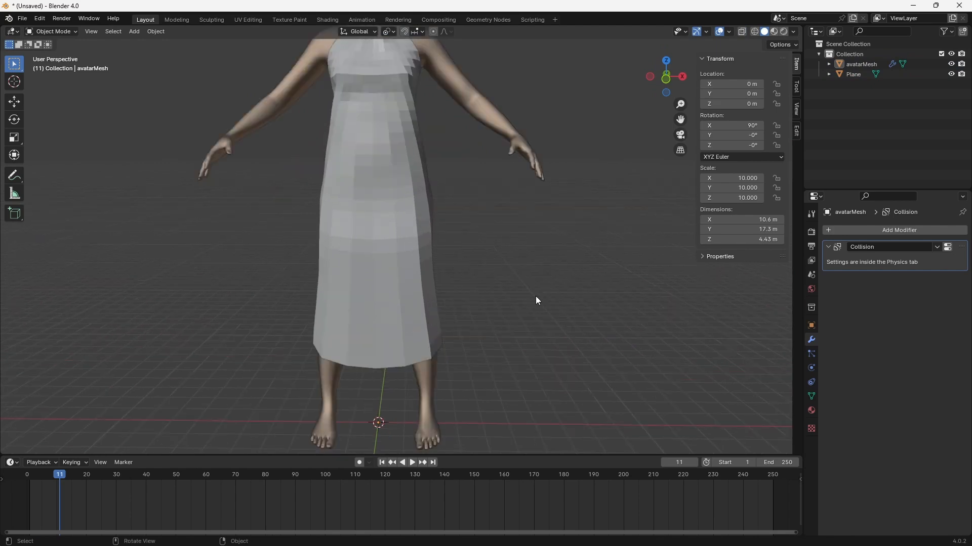
{"action": "scroll", "coordinate": [535, 296], "scroll_direction": "down", "scroll_amount": 3}
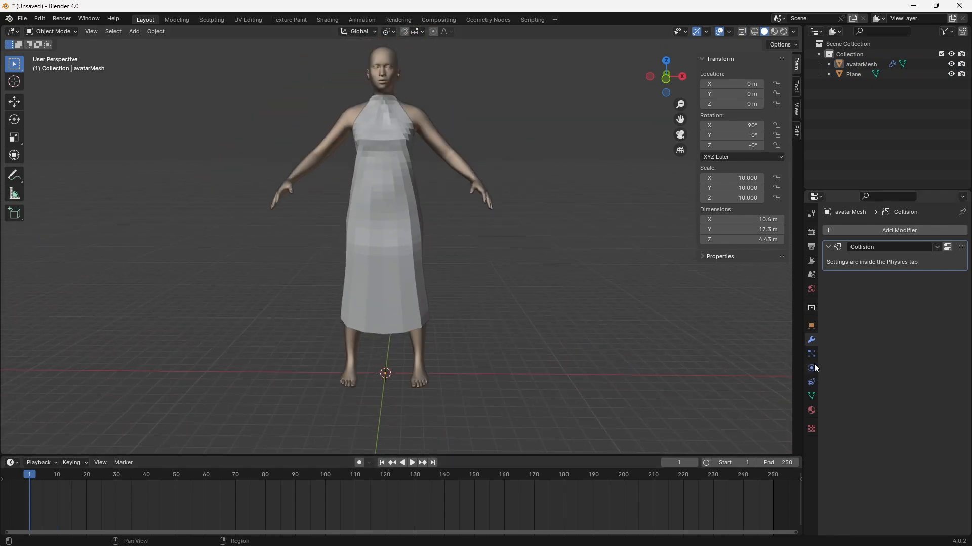
{"action": "left_click", "coordinate": [811, 396]}
{"action": "left_click", "coordinate": [811, 339]}
{"action": "left_click", "coordinate": [899, 230]}
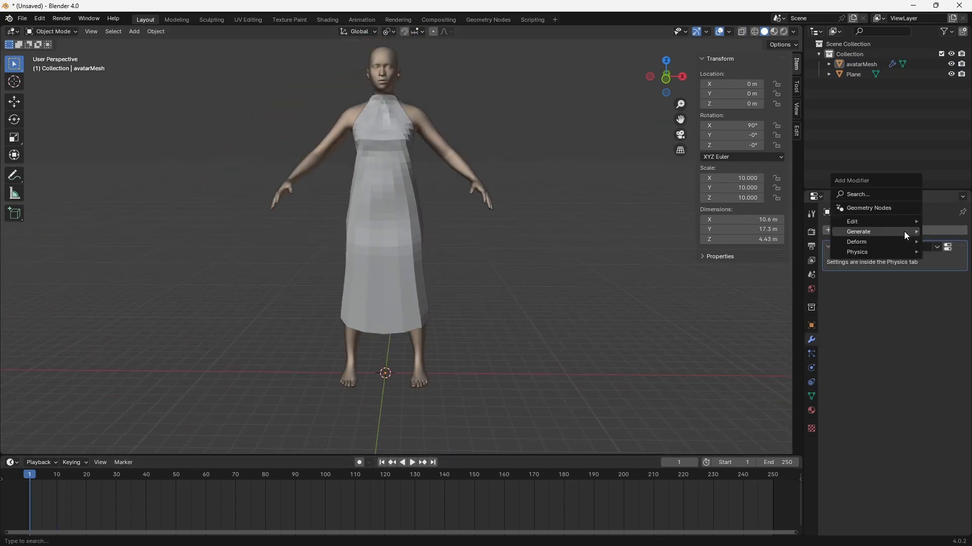
Add cloth physics to the dress mesh with 10 quality steps, 0.1 kg vertex mass, stiffness values of 5 and bending 0.010.
{"action": "left_click", "coordinate": [854, 74]}
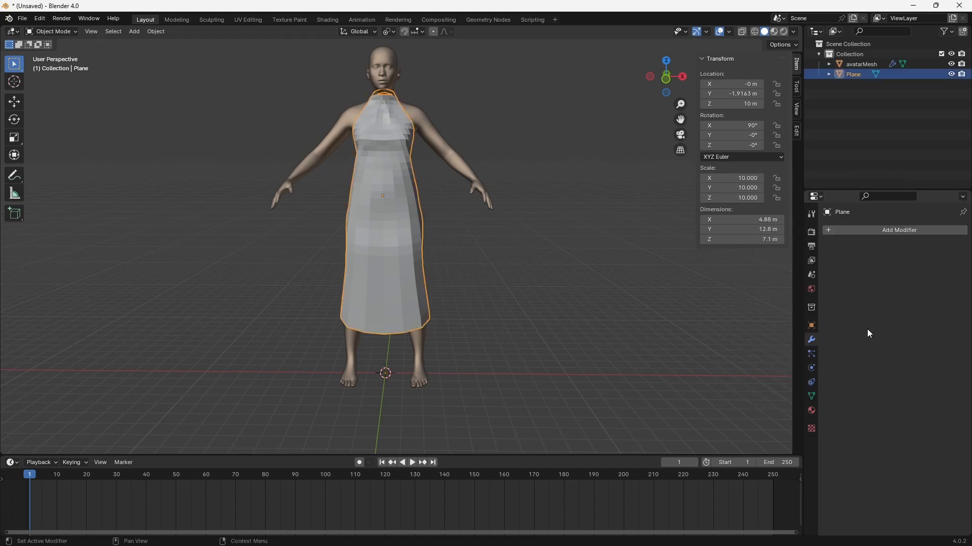
{"action": "left_click", "coordinate": [811, 396]}
{"action": "left_click", "coordinate": [811, 368]}
{"action": "left_click", "coordinate": [855, 252]}
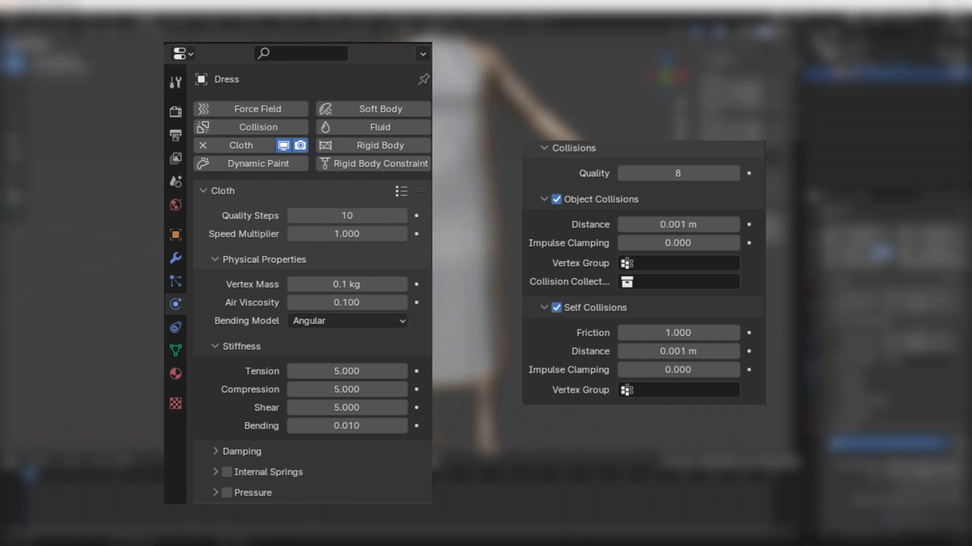
{"action": "scroll", "coordinate": [901, 303], "scroll_direction": "down", "scroll_amount": 1}
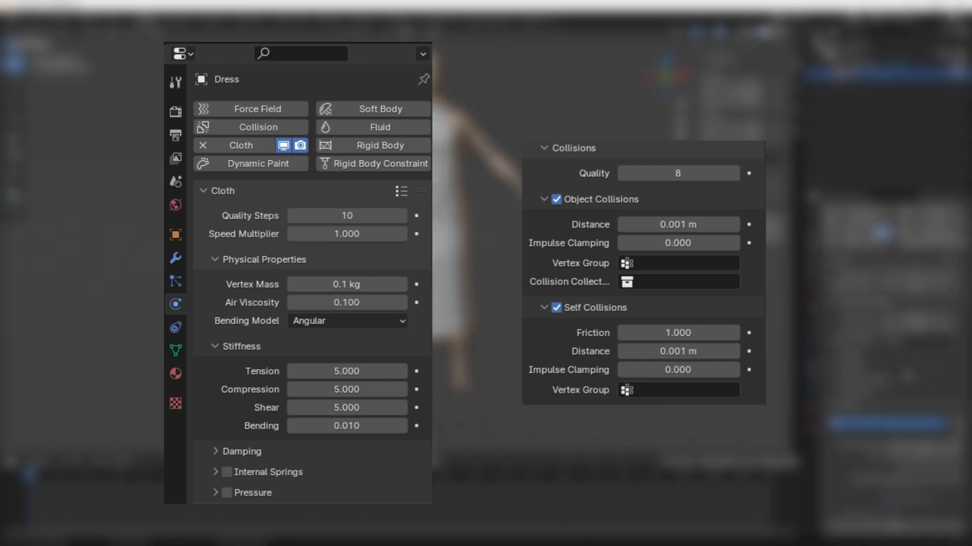
{"action": "scroll", "coordinate": [900, 303], "scroll_direction": "up", "scroll_amount": 1}
{"action": "left_click", "coordinate": [948, 285]}
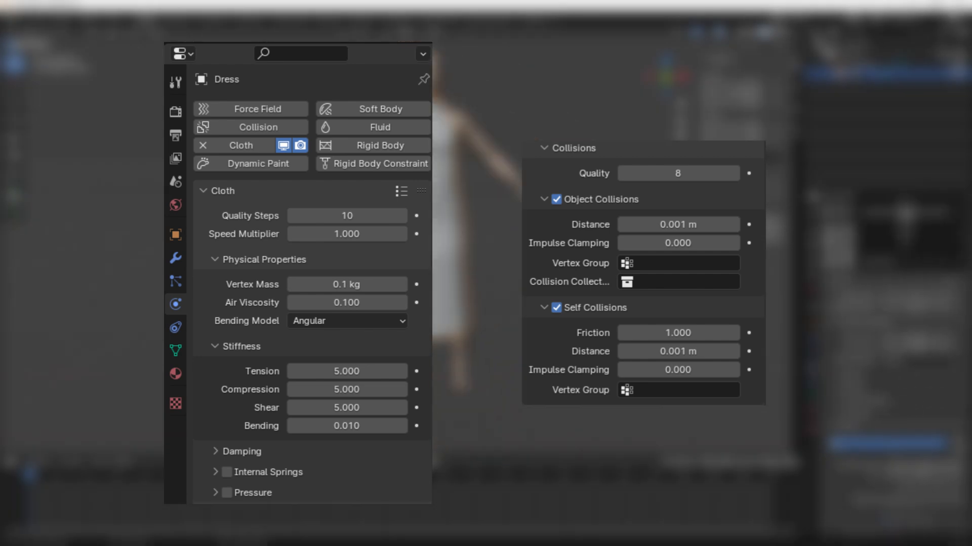
Set the dress cloth's collision quality to 8 and enable self collisions, using 0.001 m for object and self collision distances.
{"action": "scroll", "coordinate": [896, 385], "scroll_direction": "down", "scroll_amount": 10}
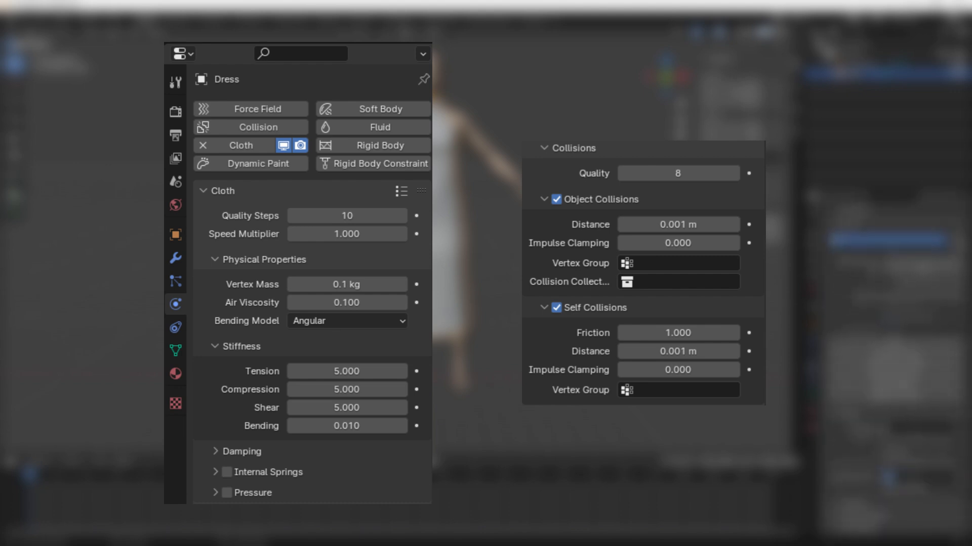
{"action": "left_click", "coordinate": [870, 505]}
{"action": "scroll", "coordinate": [842, 509], "scroll_direction": "down", "scroll_amount": 6}
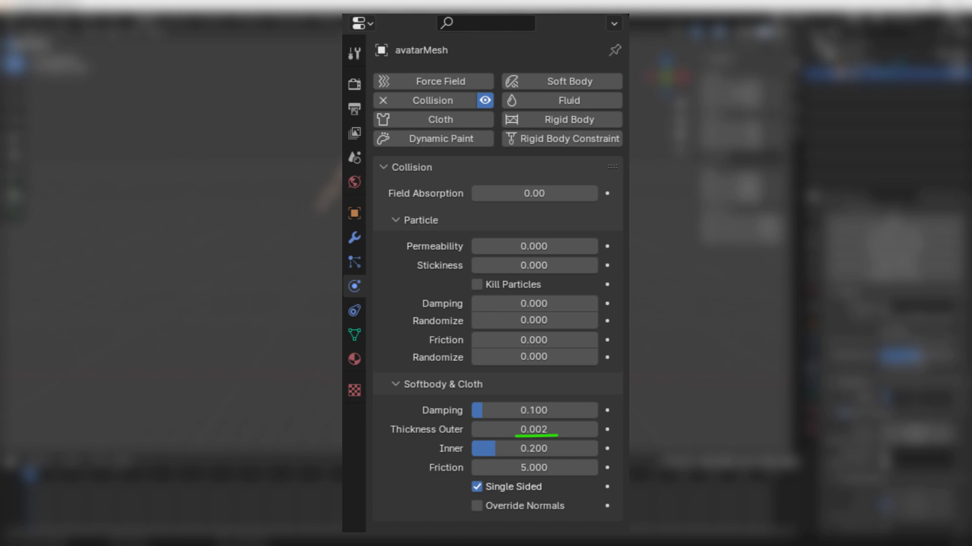
{"action": "scroll", "coordinate": [895, 283], "scroll_direction": "down", "scroll_amount": 2}
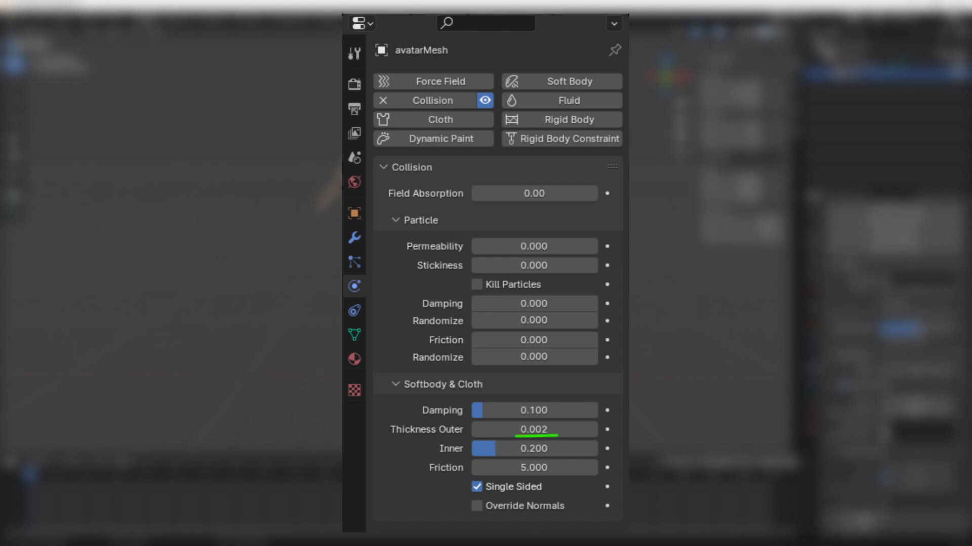
{"action": "left_click", "coordinate": [845, 452]}
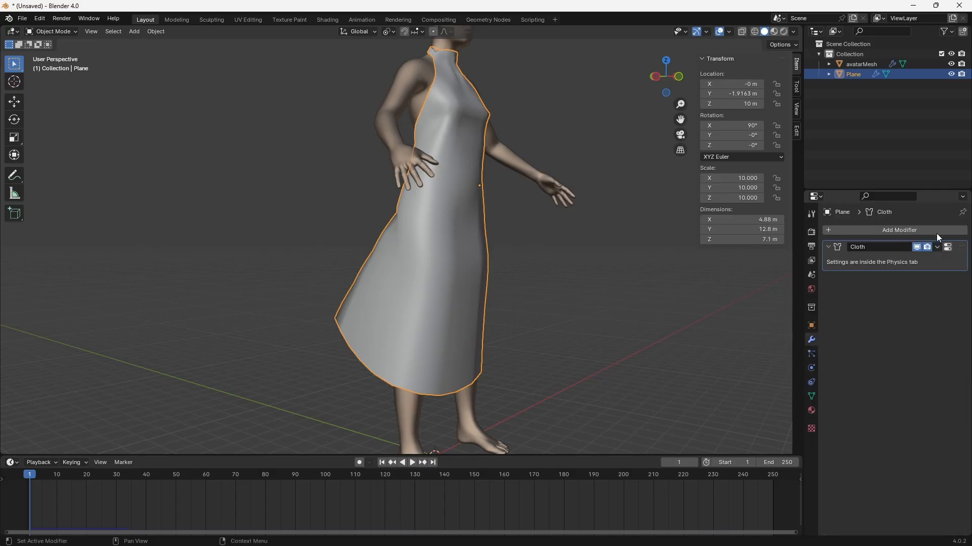
Add a Subdivision Surface modifier to the dress, set it to Simple, and place it above the Cloth modifier.
{"action": "left_click", "coordinate": [936, 233]}
{"action": "mouse_move", "coordinate": [925, 233]}
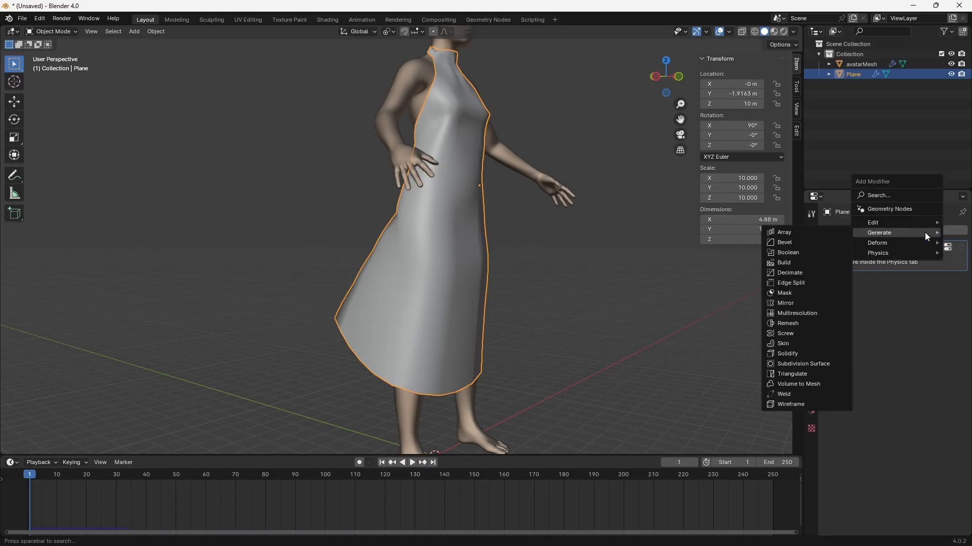
{"action": "left_click", "coordinate": [810, 363]}
{"action": "left_click", "coordinate": [928, 262]}
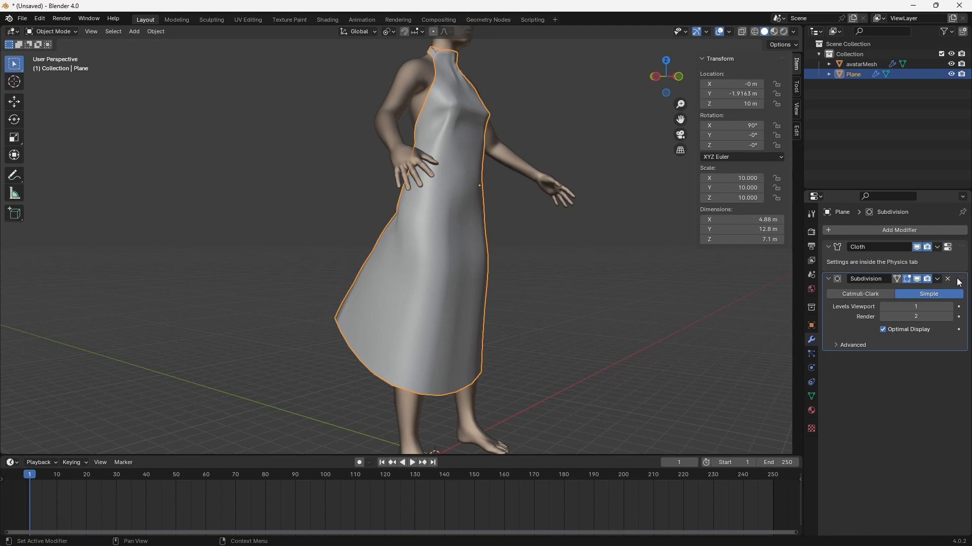
{"action": "left_click_drag", "start_coordinate": [961, 279], "coordinate": [960, 240]}
Run the dress's cloth simulation to about frame 113, stop it, and inspect the drape from the front.
{"action": "left_click", "coordinate": [413, 463]}
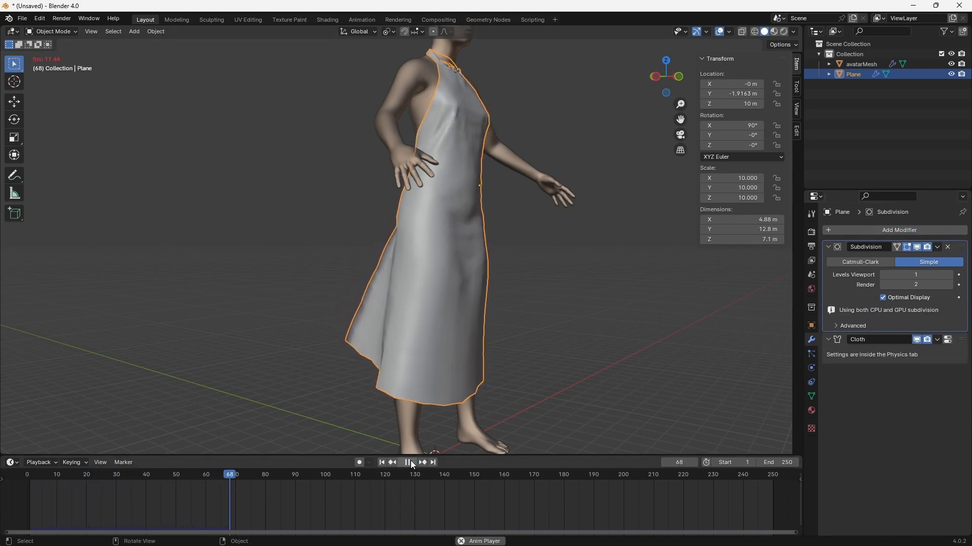
{"action": "left_click", "coordinate": [411, 463]}
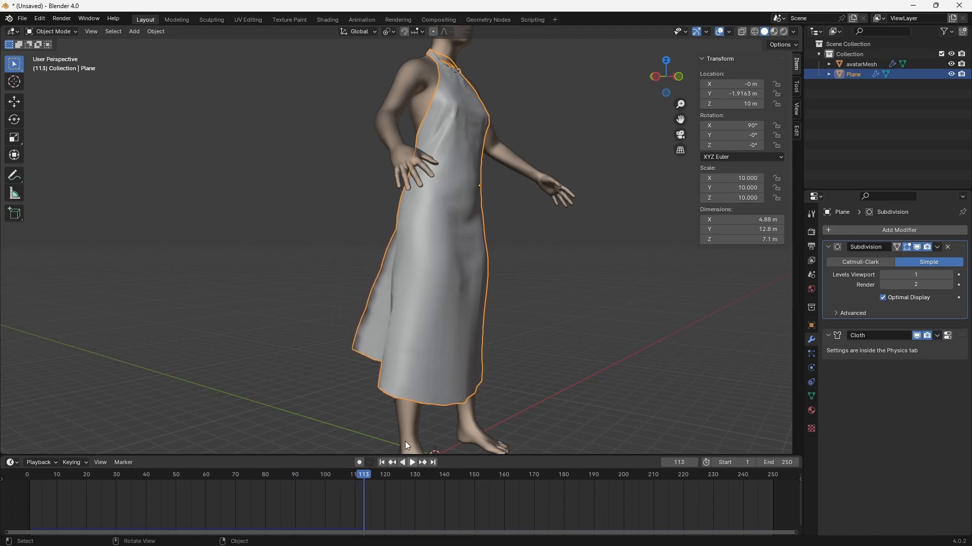
{"action": "middle_click_drag", "start_coordinate": [405, 441], "coordinate": [356, 345]}
{"action": "middle_click_drag", "start_coordinate": [296, 355], "coordinate": [299, 352]}
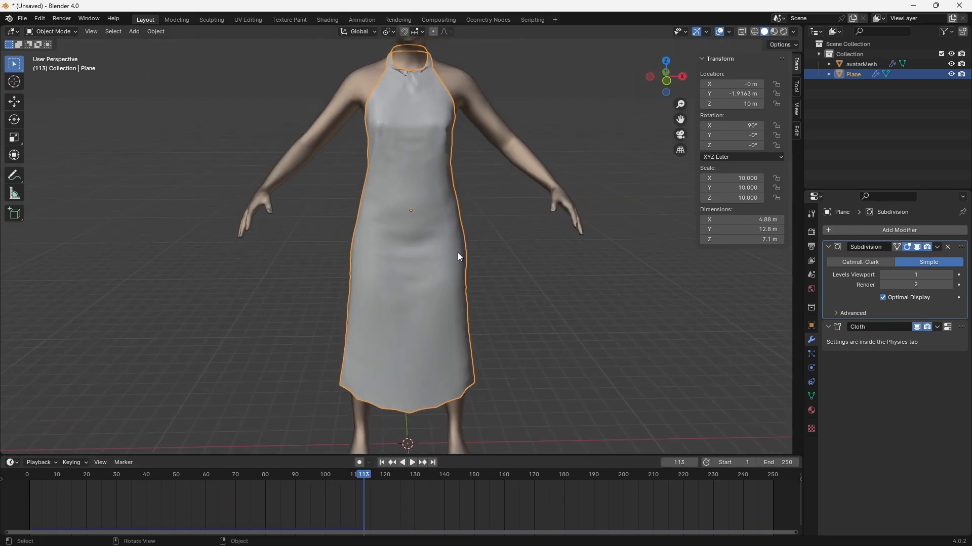
{"action": "scroll", "coordinate": [457, 263], "scroll_direction": "down", "scroll_amount": 1}
{"action": "scroll", "coordinate": [459, 277], "scroll_direction": "up", "scroll_amount": 2}
{"action": "scroll", "coordinate": [476, 271], "scroll_direction": "down", "scroll_amount": 2}
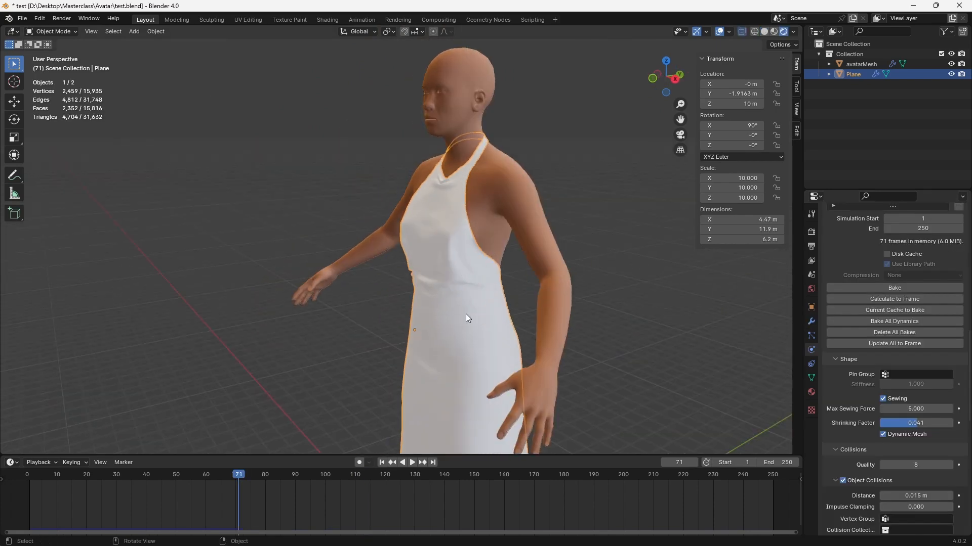
Switch the dress to Sculpt Mode and choose the Grab brush for working on its neckline.
{"action": "scroll", "coordinate": [462, 319], "scroll_direction": "up", "scroll_amount": 3}
{"action": "middle_click_drag", "start_coordinate": [462, 318], "coordinate": [368, 351]}
{"action": "scroll", "coordinate": [366, 345], "scroll_direction": "down", "scroll_amount": 6}
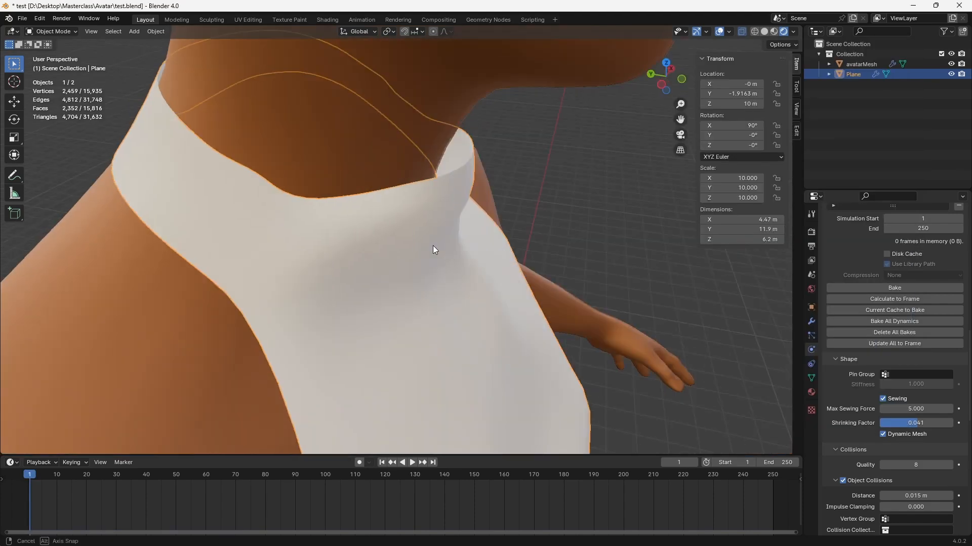
{"action": "mouse_move", "coordinate": [432, 245]}
{"action": "middle_mouse_down"}
{"action": "mouse_move", "coordinate": [472, 246]}
{"action": "mouse_move", "coordinate": [354, 202]}
{"action": "middle_mouse_up"}
{"action": "left_click", "coordinate": [51, 31]}
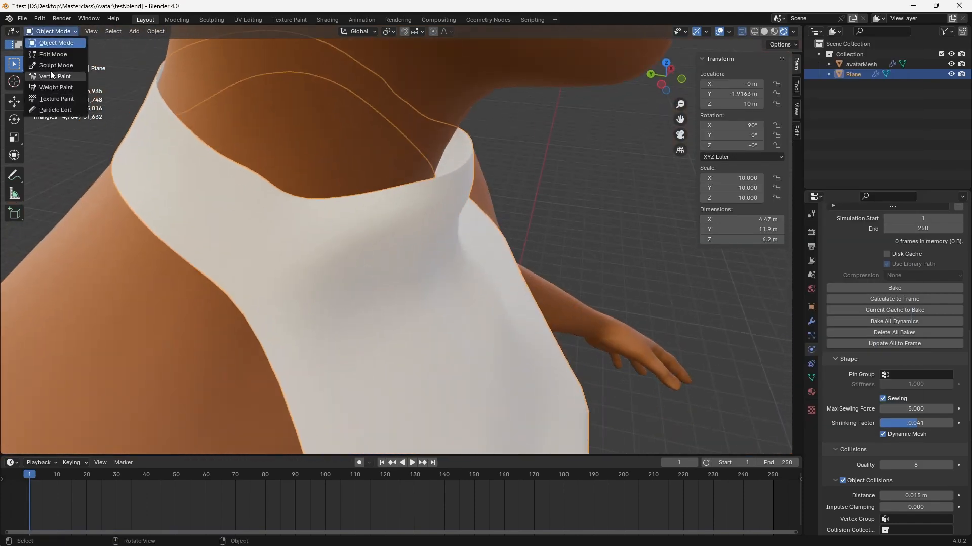
{"action": "left_click", "coordinate": [50, 60]}
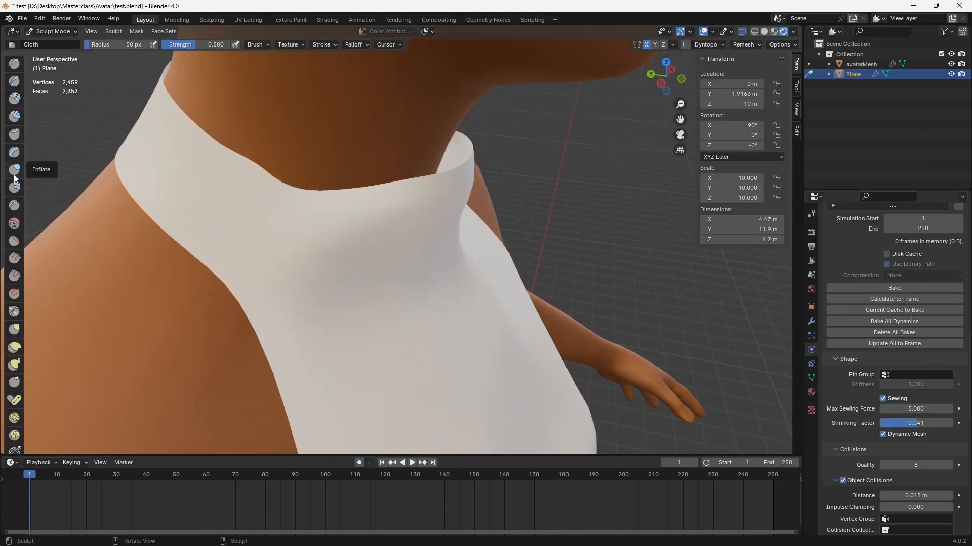
{"action": "left_click", "coordinate": [14, 329]}
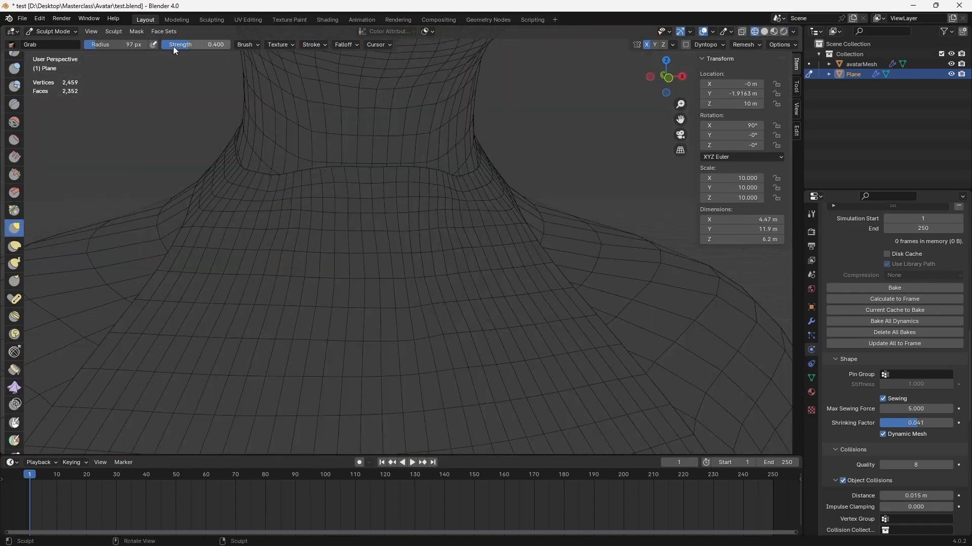
Set the Grab brush to a 261 px radius and 0.458 strength and reshape the mesh at the dress's neckline.
{"action": "key", "text": "i"}
{"action": "key", "text": "f"}
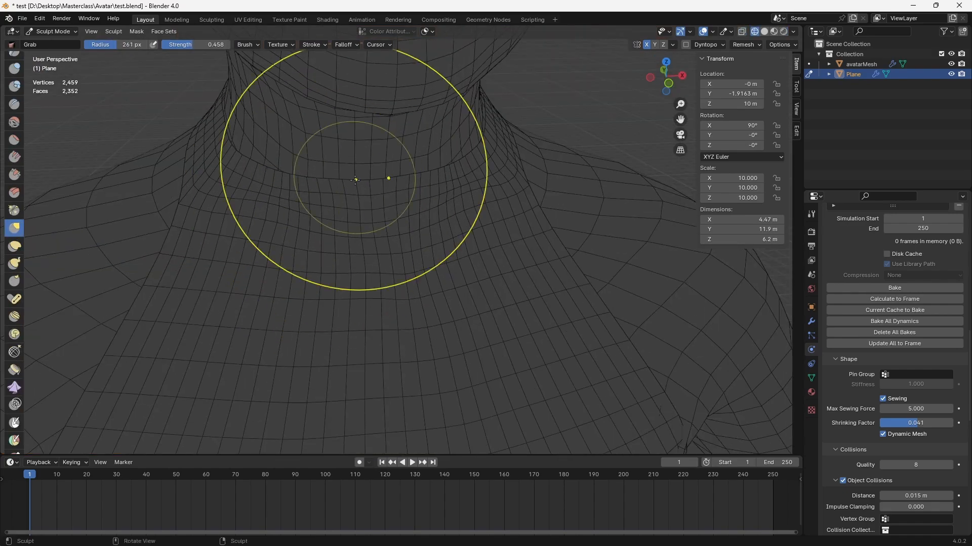
{"action": "left_click", "coordinate": [464, 177]}
{"action": "middle_click_drag", "start_coordinate": [464, 177], "coordinate": [467, 256]}
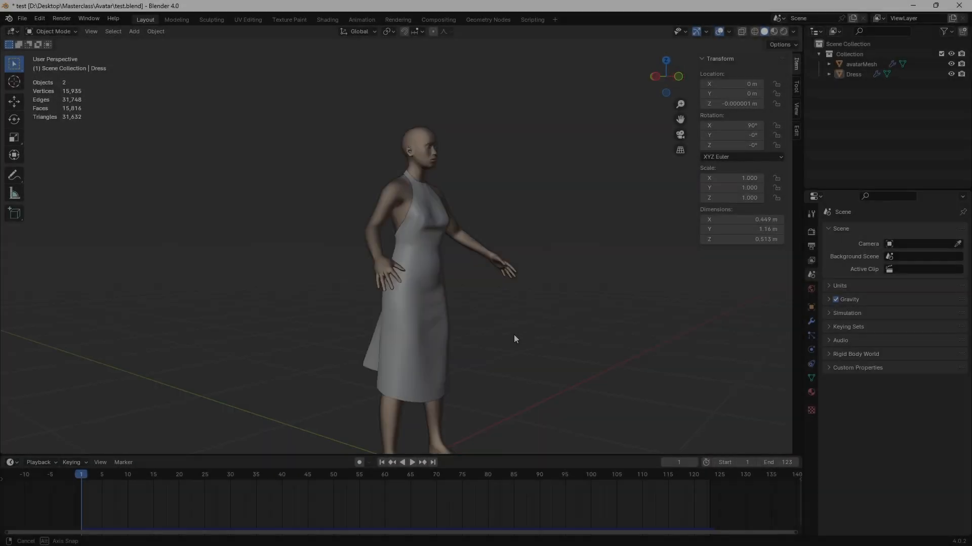
Enlarge the timeline area and turn it into a UV Editor beneath the 3D viewport.
{"action": "mouse_move", "coordinate": [514, 335]}
{"action": "middle_mouse_down"}
{"action": "mouse_move", "coordinate": [614, 335]}
{"action": "mouse_move", "coordinate": [465, 345]}
{"action": "middle_mouse_up"}
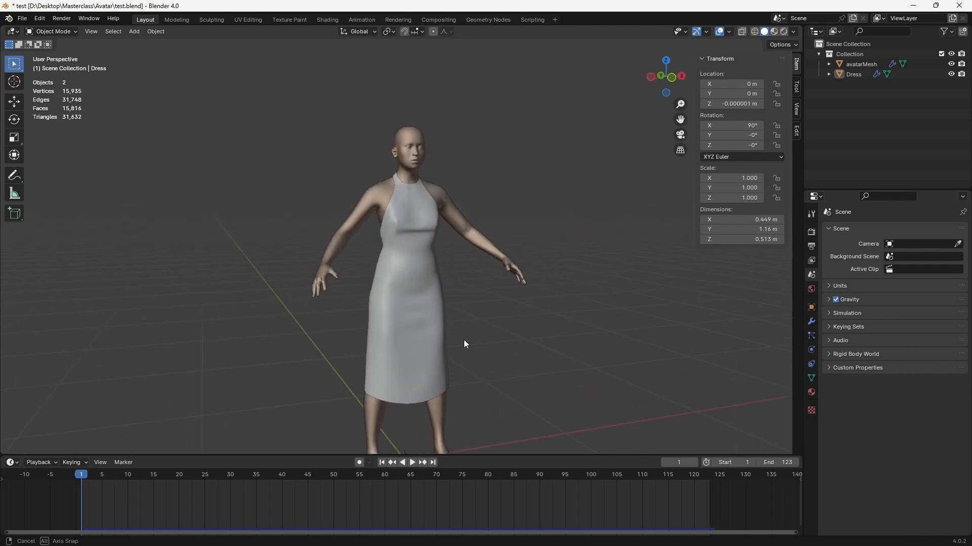
{"action": "middle_click_drag", "start_coordinate": [530, 353], "coordinate": [587, 346]}
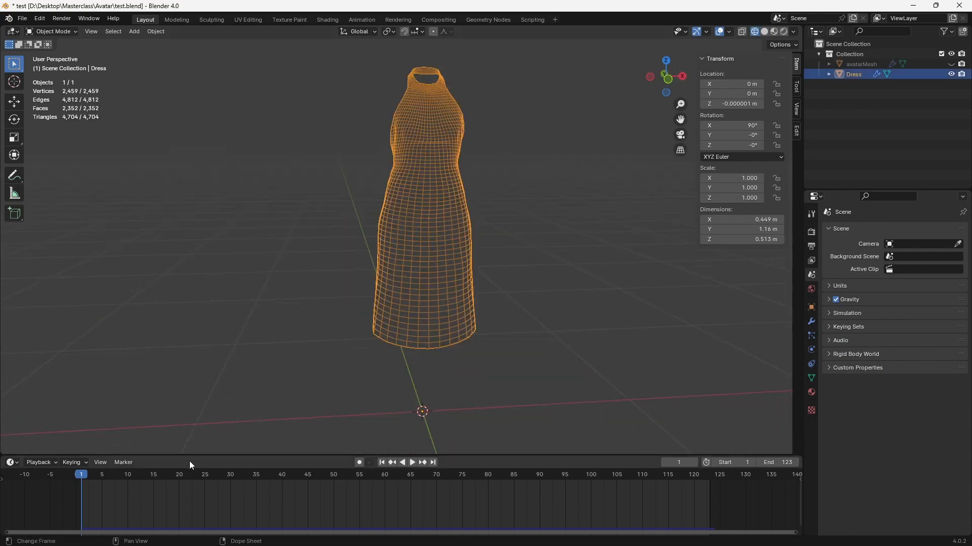
{"action": "left_click_drag", "start_coordinate": [189, 455], "coordinate": [129, 273]}
{"action": "left_click", "coordinate": [11, 277]}
{"action": "left_click", "coordinate": [83, 324]}
{"action": "scroll", "coordinate": [284, 210], "scroll_direction": "down", "scroll_amount": 3}
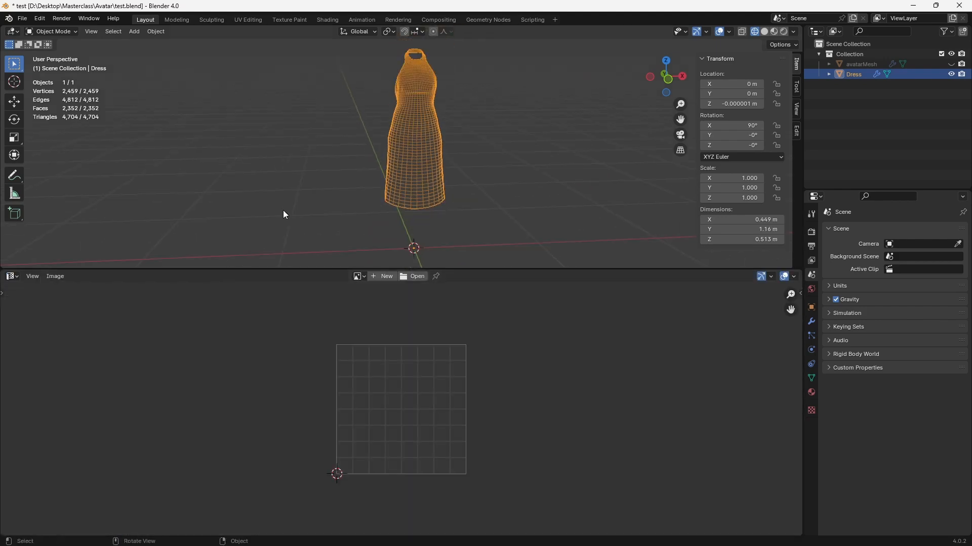
{"action": "left_click_drag", "start_coordinate": [311, 268], "coordinate": [312, 284]}
Put the dress into edit mode and mark the edge loop at the front base of the neckband as a seam.
{"action": "left_click", "coordinate": [51, 31]}
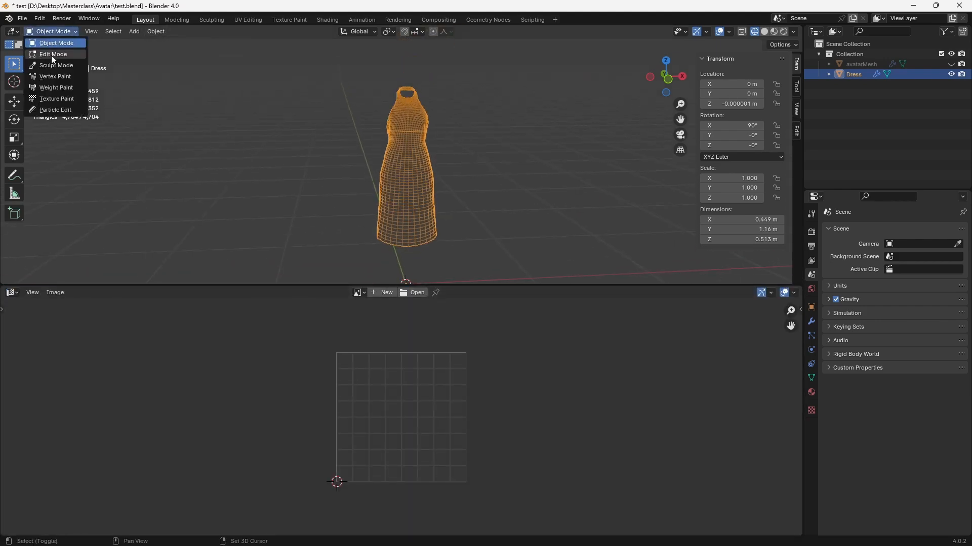
{"action": "left_click", "coordinate": [51, 55]}
{"action": "left_click", "coordinate": [339, 167]}
{"action": "key", "text": "a"}
{"action": "scroll", "coordinate": [360, 174], "scroll_direction": "up", "scroll_amount": 1}
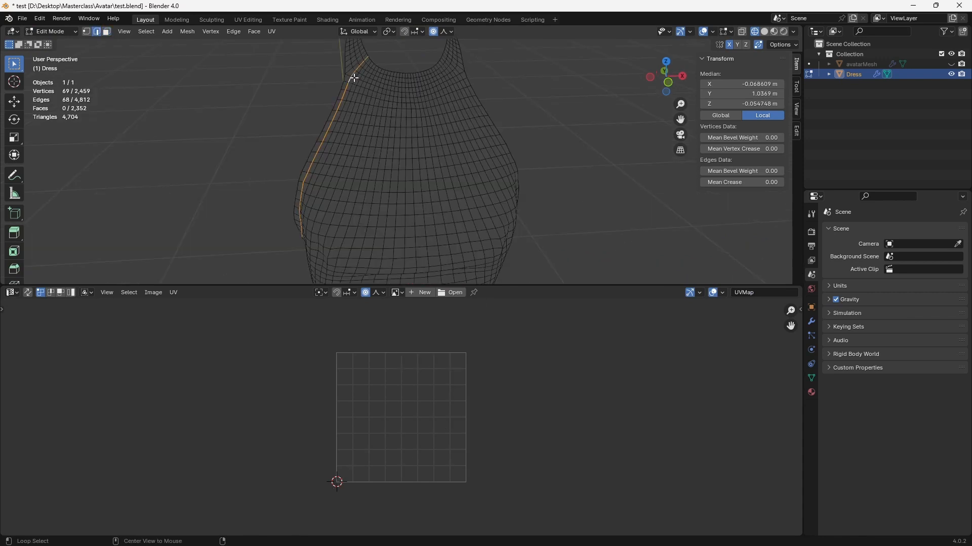
{"action": "left_click", "coordinate": [353, 78], "text": "alt"}
{"action": "left_click", "coordinate": [271, 32]}
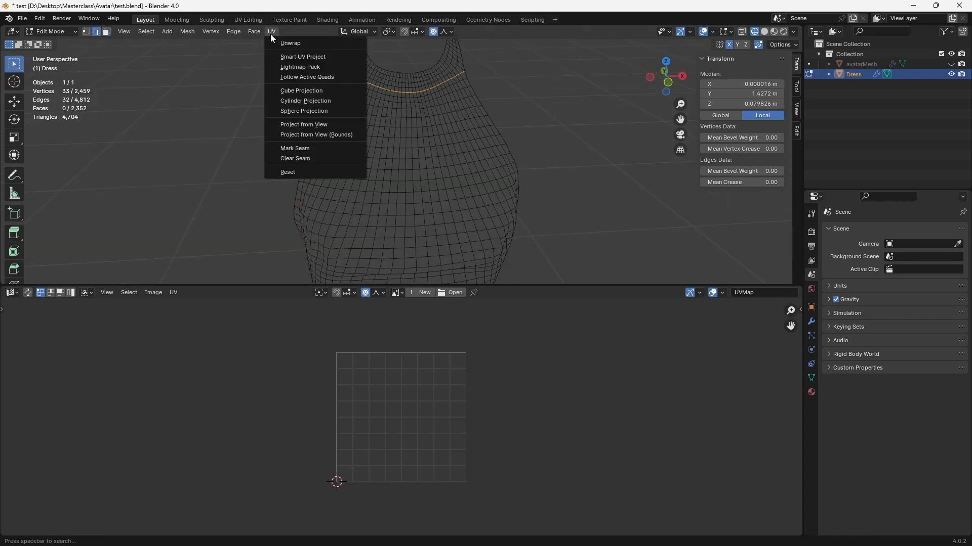
{"action": "left_click", "coordinate": [309, 147]}
Mark the short edge line across the neck strap at the centre of the nape as a seam.
{"action": "middle_click_drag", "start_coordinate": [341, 122], "coordinate": [324, 247], "text": "shift"}
{"action": "middle_click_drag", "start_coordinate": [369, 137], "coordinate": [371, 131]}
{"action": "left_click", "coordinate": [379, 118], "text": "alt"}
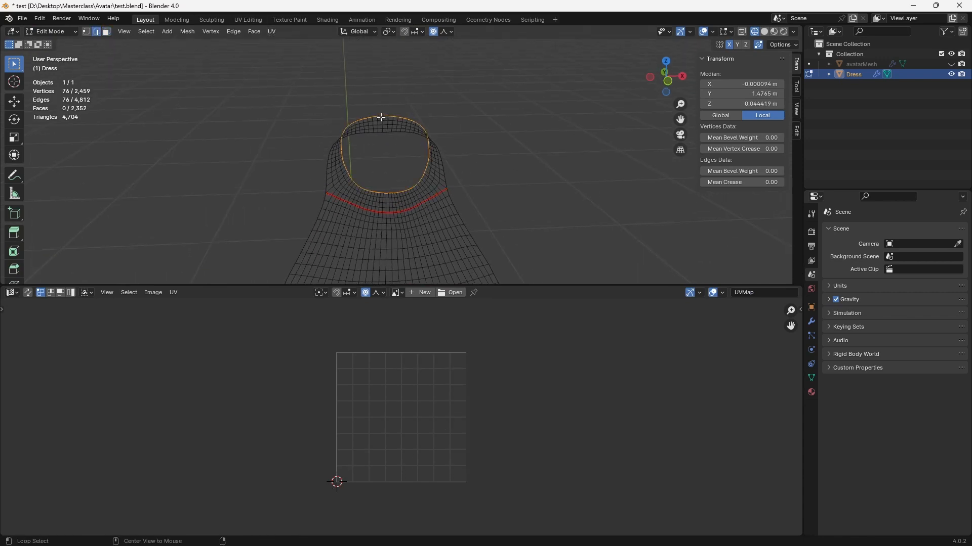
{"action": "left_click", "coordinate": [382, 120]}
{"action": "left_click", "coordinate": [269, 35]}
{"action": "left_click", "coordinate": [299, 149]}
Select the vertical edge loop down the dress's centre back and mark it as a seam.
{"action": "scroll", "coordinate": [308, 175], "scroll_direction": "down", "scroll_amount": 5}
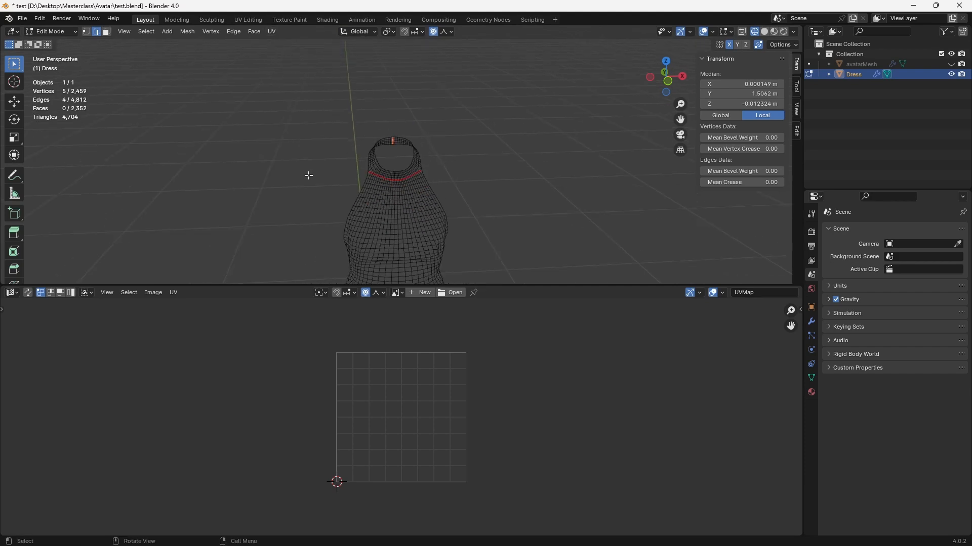
{"action": "middle_click_drag", "start_coordinate": [485, 248], "coordinate": [496, 110], "text": "shift"}
{"action": "scroll", "coordinate": [491, 131], "scroll_direction": "down", "scroll_amount": 3}
{"action": "middle_click_drag", "start_coordinate": [481, 170], "coordinate": [418, 196]}
{"action": "left_click", "coordinate": [419, 197], "text": "alt"}
{"action": "middle_click_drag", "start_coordinate": [419, 198], "coordinate": [440, 181]}
Select the whole dress mesh and unwrap it along the marked seams with the standard Unwrap.
{"action": "key", "text": "a"}
{"action": "left_click", "coordinate": [272, 32]}
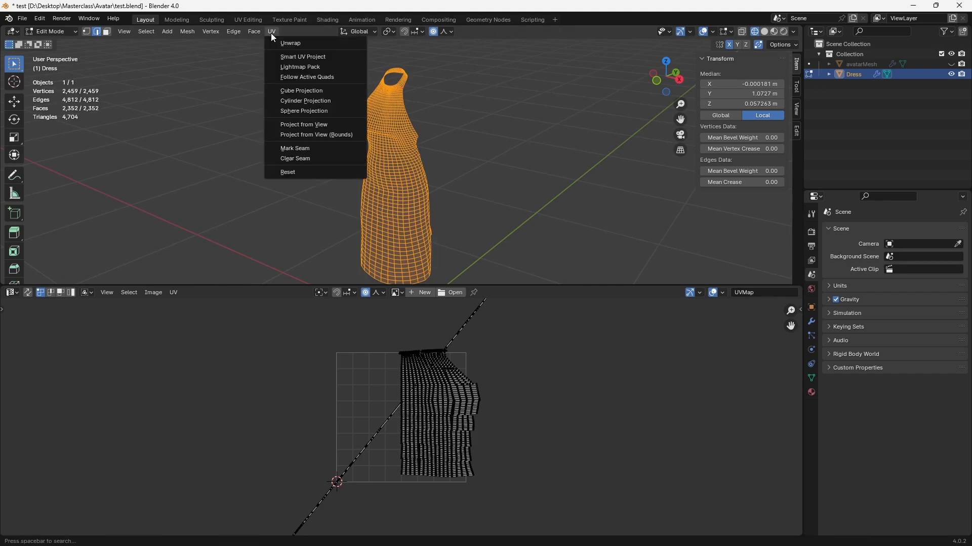
{"action": "left_click", "coordinate": [303, 57]}
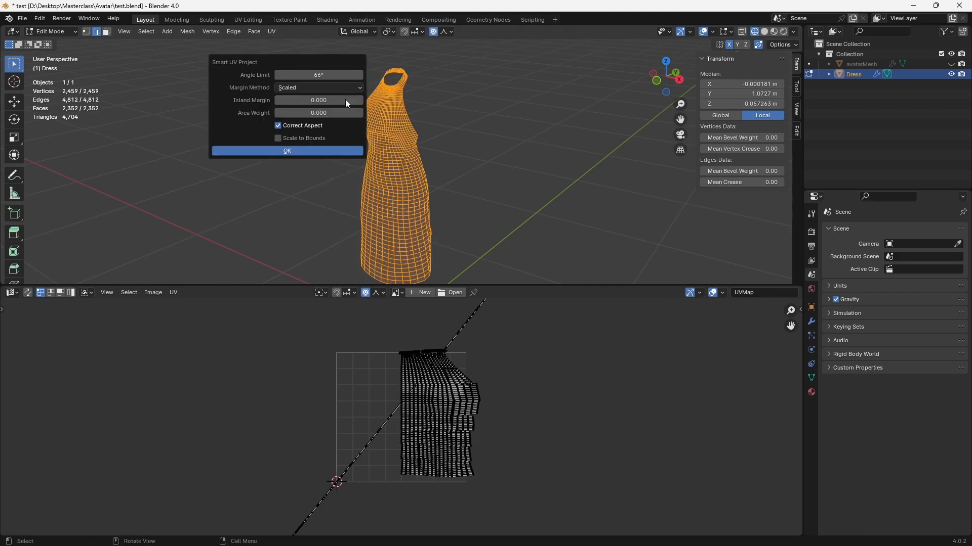
{"action": "left_click", "coordinate": [273, 32]}
{"action": "left_click", "coordinate": [277, 42]}
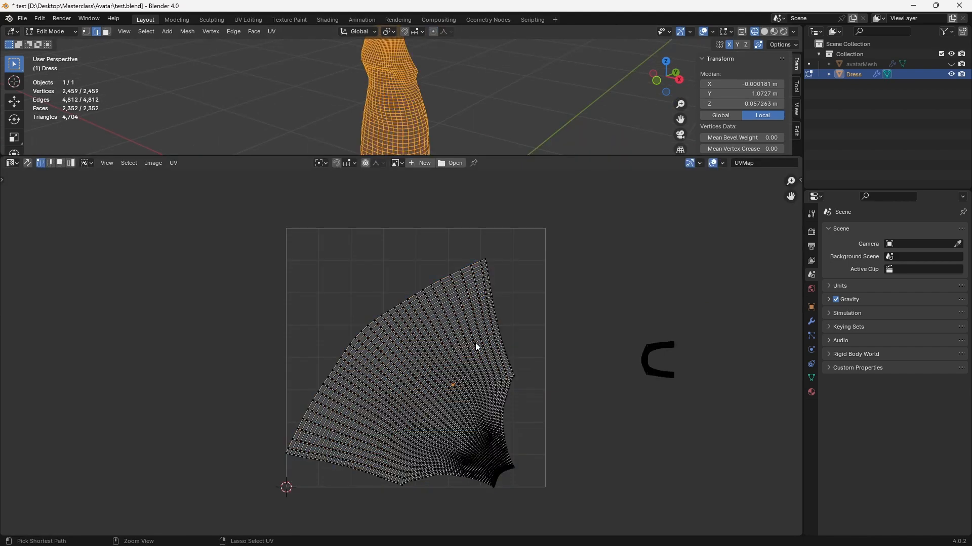
Rotate all the UV islands so the dress panel stands upright, neckline up, and move it over the UV square.
{"action": "key", "text": "a"}
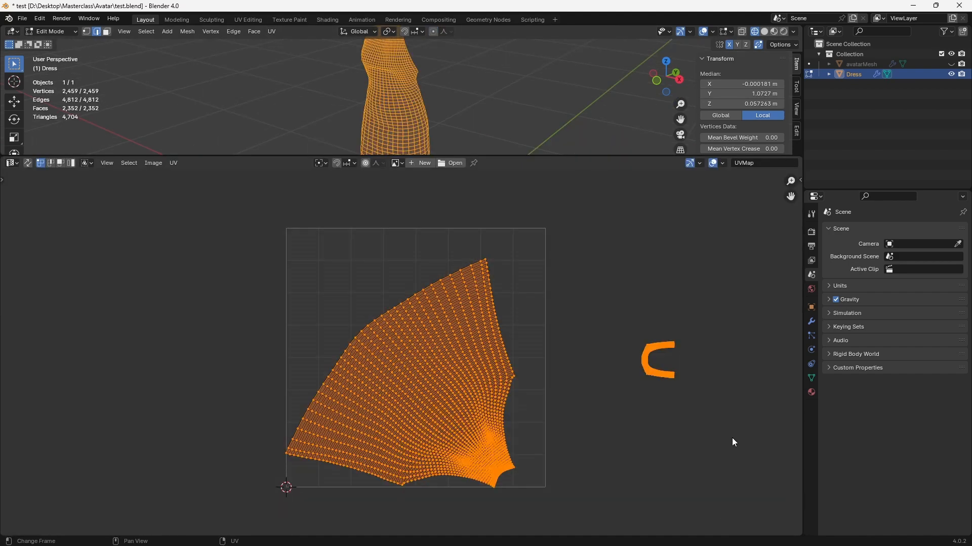
{"action": "key", "text": "r"}
{"action": "left_click", "coordinate": [396, 266]}
{"action": "key", "text": "g"}
{"action": "left_click", "coordinate": [566, 362]}
Scale the UV islands down, straighten them and centre the dress panel inside the UV square.
{"action": "key", "text": "s"}
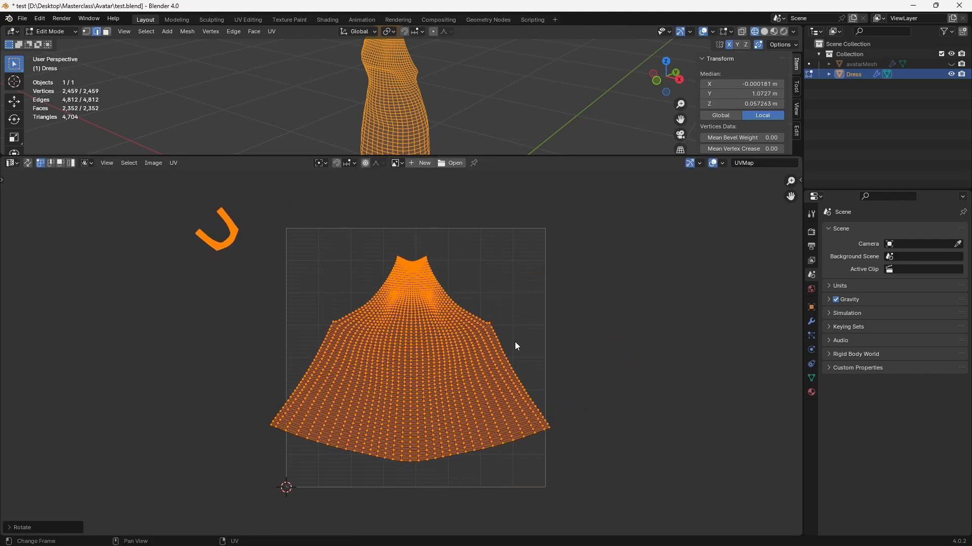
{"action": "key", "text": "Escape"}
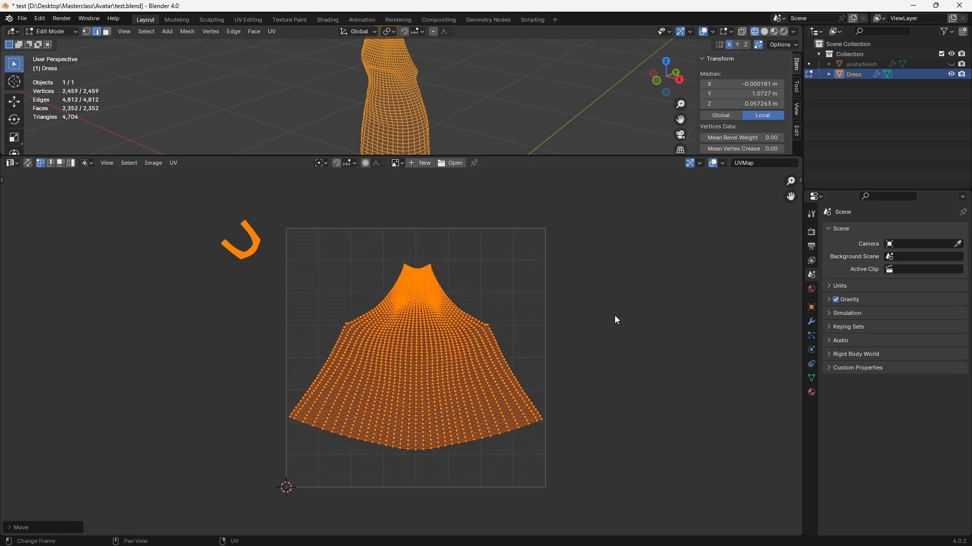
{"action": "key", "text": "r"}
{"action": "left_click", "coordinate": [604, 284]}
{"action": "key", "text": "g"}
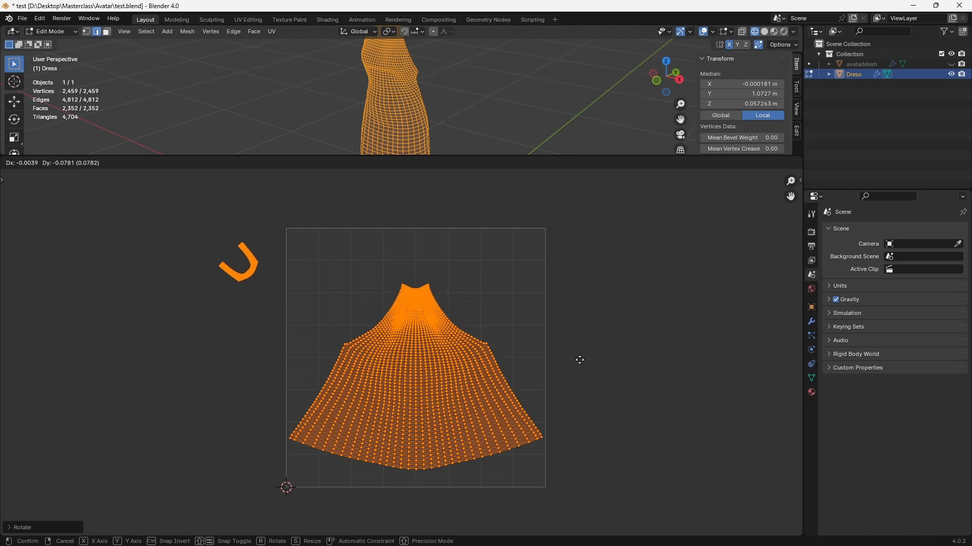
{"action": "left_click", "coordinate": [579, 360]}
Select the neck strap's UV island, rotate it upright and place it directly above the dress panel's neckline.
{"action": "left_click", "coordinate": [251, 264]}
{"action": "key", "text": "l"}
{"action": "key", "text": "g"}
{"action": "left_click", "coordinate": [450, 238]}
{"action": "key", "text": "r"}
{"action": "left_click", "coordinate": [450, 283]}
{"action": "scroll", "coordinate": [448, 294], "scroll_direction": "up", "scroll_amount": 2}
{"action": "key", "text": "g"}
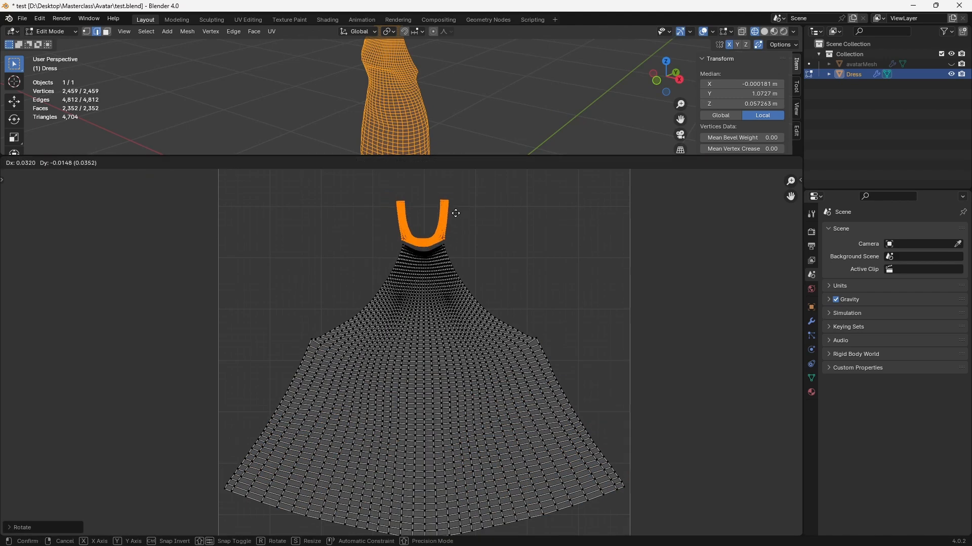
{"action": "left_click", "coordinate": [456, 212]}
{"action": "key", "text": "r"}
{"action": "left_click", "coordinate": [465, 208]}
{"action": "left_click", "coordinate": [463, 209]}
Select all the UV islands and shrink the UV editor so the 3D viewport gets most of the space.
{"action": "scroll", "coordinate": [463, 222], "scroll_direction": "down", "scroll_amount": 3}
{"action": "key", "text": "a"}
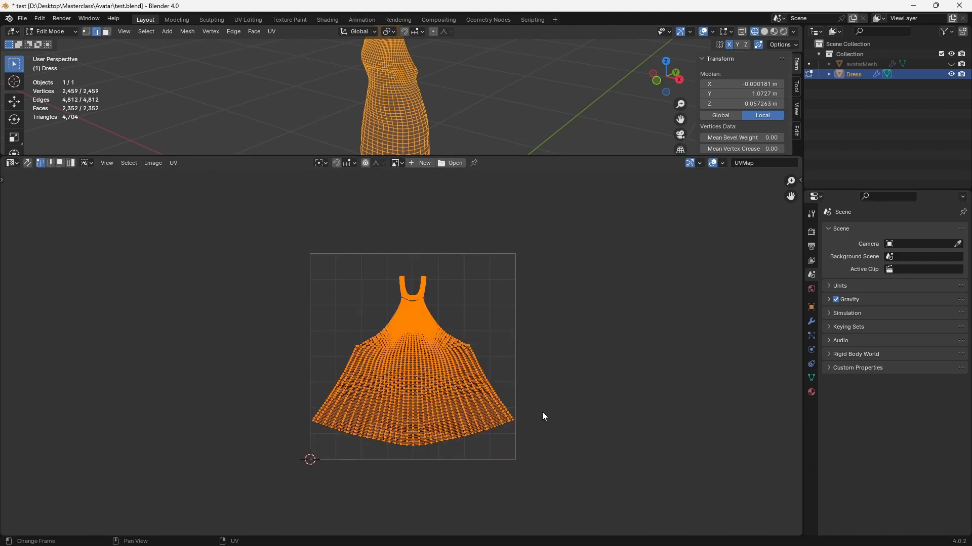
{"action": "left_click_drag", "start_coordinate": [218, 157], "coordinate": [218, 428]}
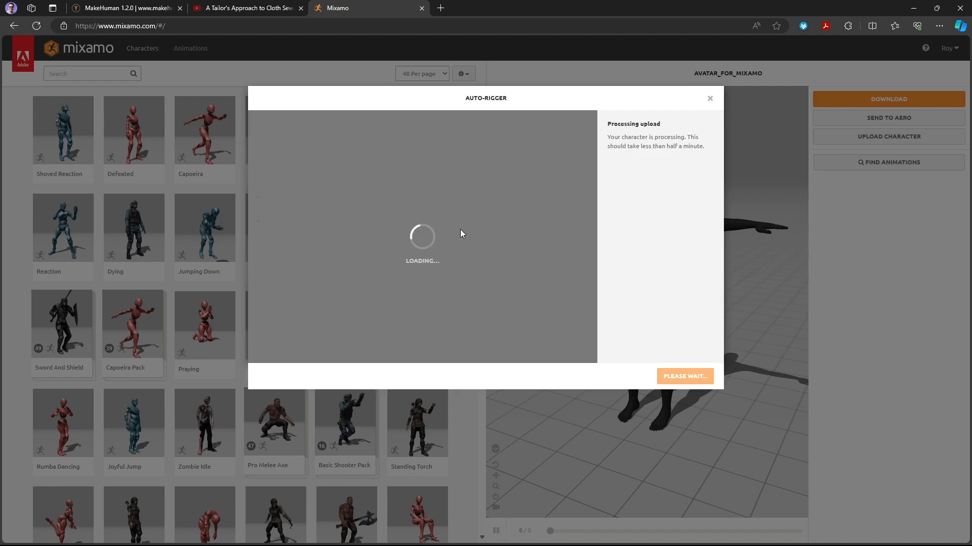
In Mixamo's Auto-Rigger, place symmetric chin, wrist, elbow, knee and groin markers on the avatar, and generate and accept the rig.
{"action": "left_click", "coordinate": [698, 376]}
{"action": "left_click_drag", "start_coordinate": [303, 238], "coordinate": [423, 144]}
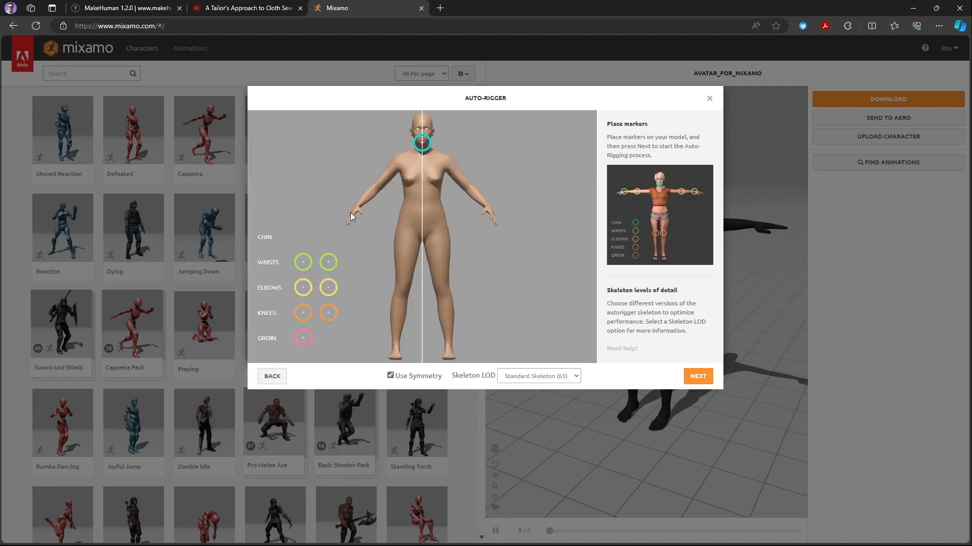
{"action": "left_click_drag", "start_coordinate": [330, 265], "coordinate": [489, 208]}
{"action": "mouse_move", "coordinate": [331, 292]}
{"action": "left_mouse_down"}
{"action": "mouse_move", "coordinate": [434, 279]}
{"action": "mouse_move", "coordinate": [469, 191]}
{"action": "left_mouse_up"}
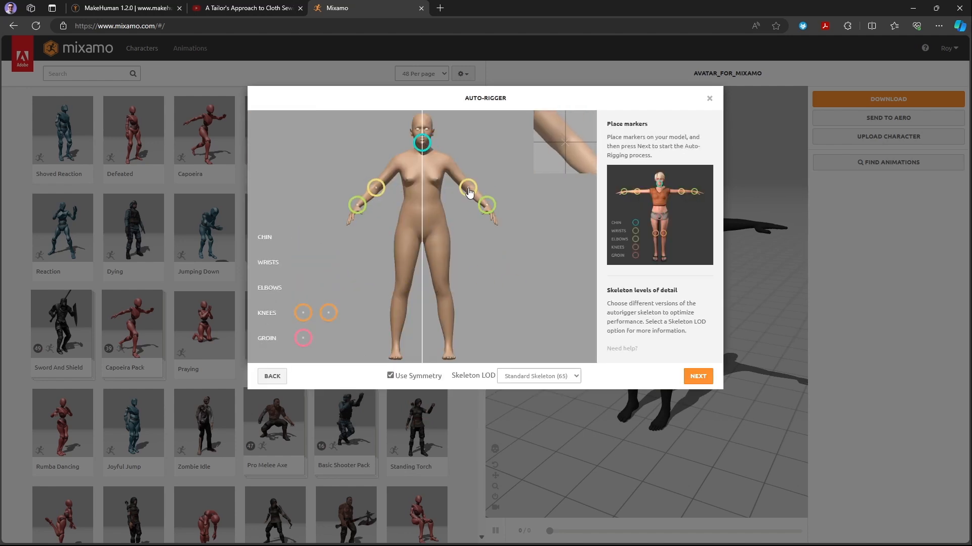
{"action": "left_click_drag", "start_coordinate": [328, 313], "coordinate": [443, 289]}
{"action": "left_click_drag", "start_coordinate": [303, 338], "coordinate": [423, 236]}
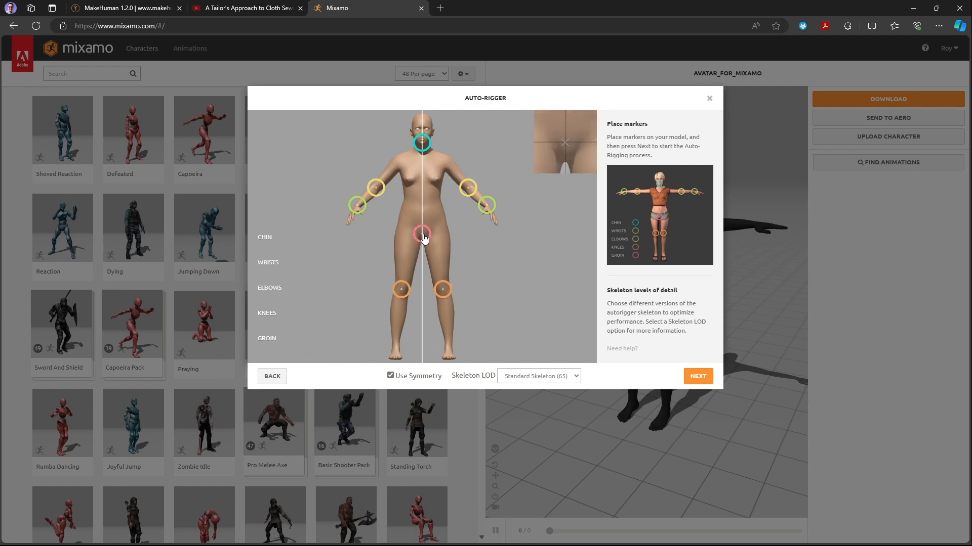
{"action": "left_click", "coordinate": [698, 377]}
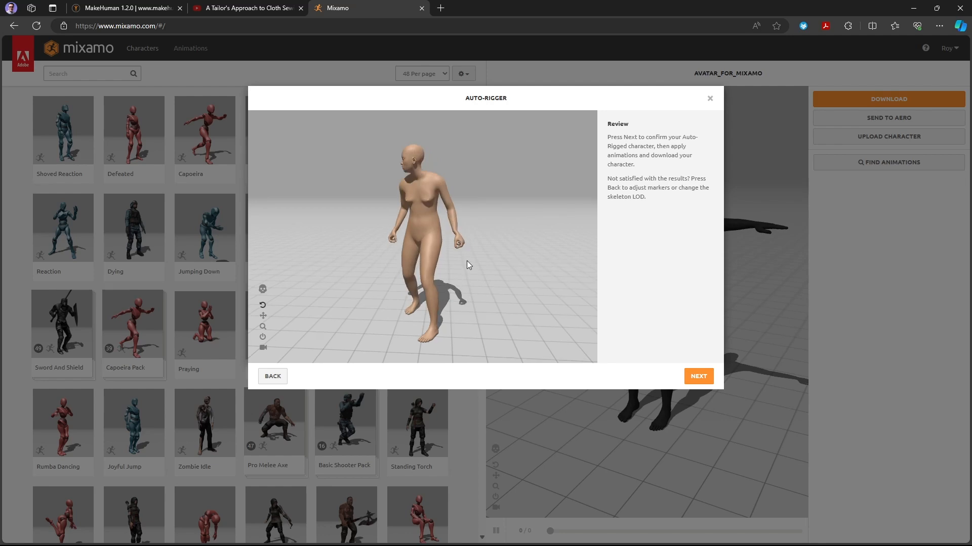
{"action": "left_click", "coordinate": [697, 377]}
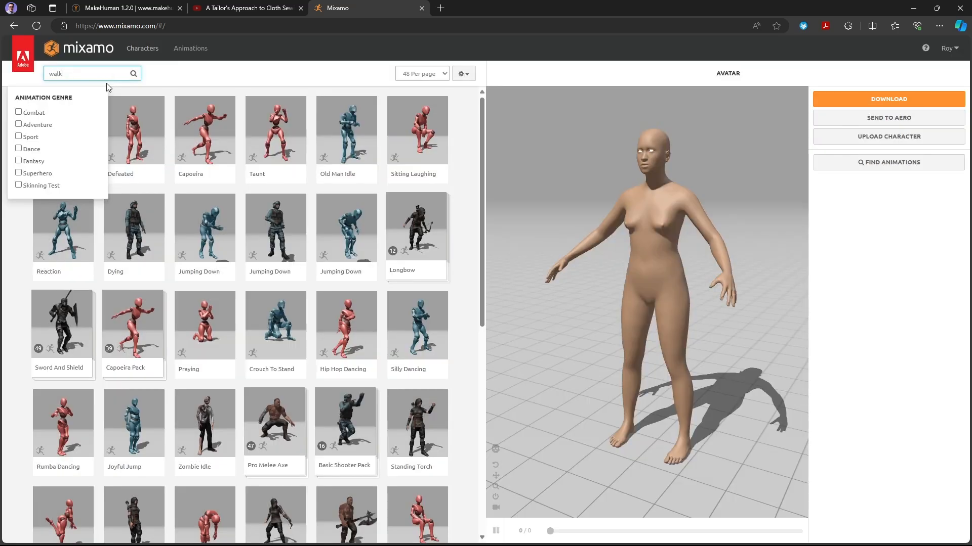
Search the animations for "walk" and apply the second Walking animation, third in the first row, to the avatar.
{"action": "type", "text": "walk"}
{"action": "key", "text": "Return"}
{"action": "left_click", "coordinate": [204, 167]}
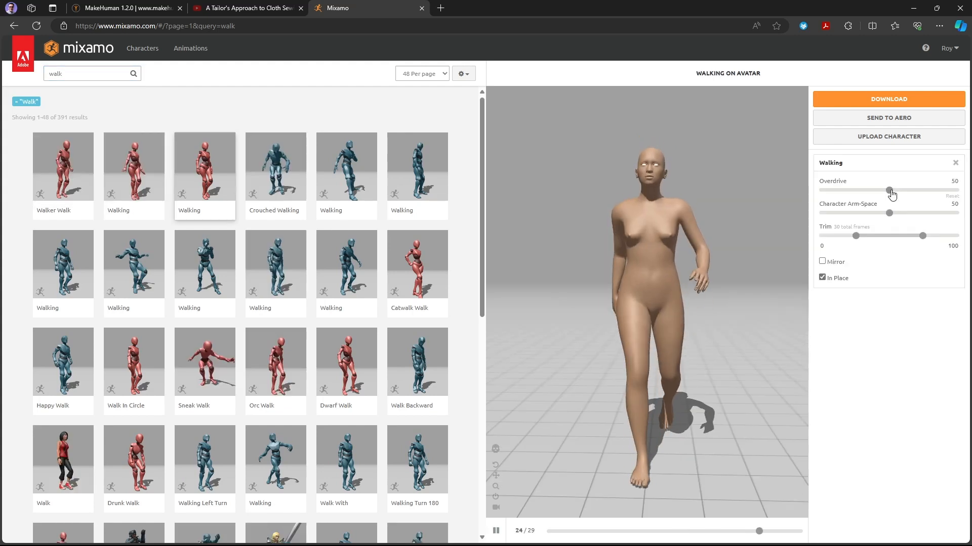
Set the walk's Overdrive to 35 and Character Arm-Space to 67, and check the motion from another angle.
{"action": "left_click_drag", "start_coordinate": [890, 192], "coordinate": [870, 193]}
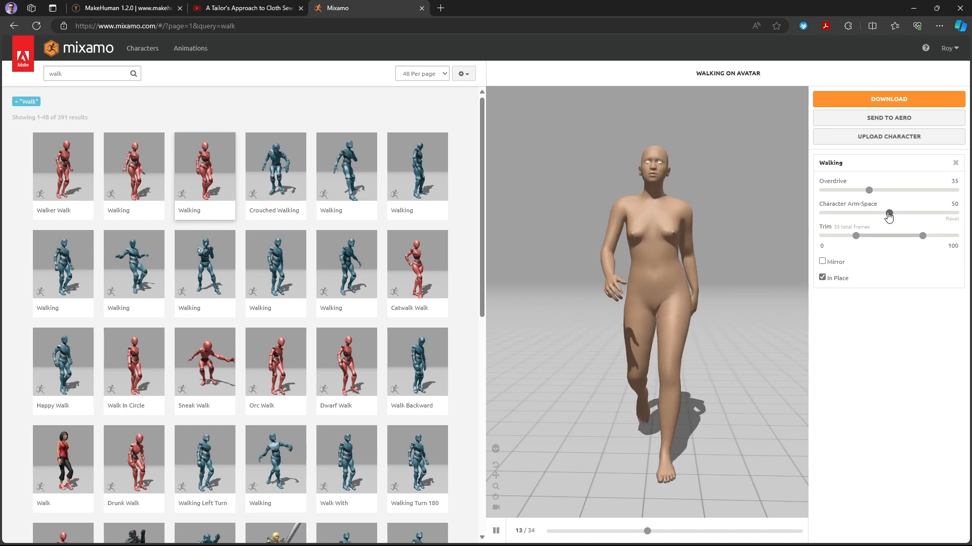
{"action": "left_click_drag", "start_coordinate": [889, 214], "coordinate": [911, 213]}
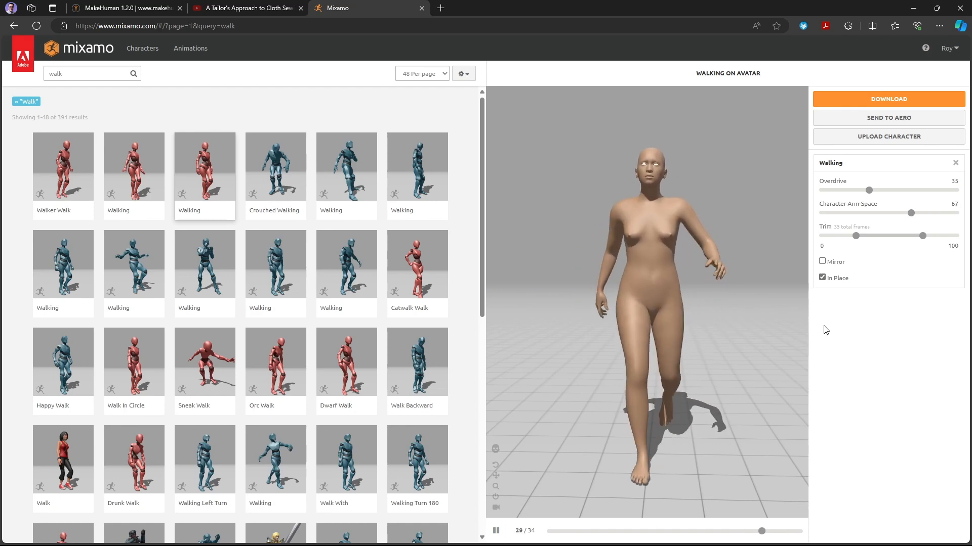
{"action": "left_click_drag", "start_coordinate": [761, 333], "coordinate": [655, 336]}
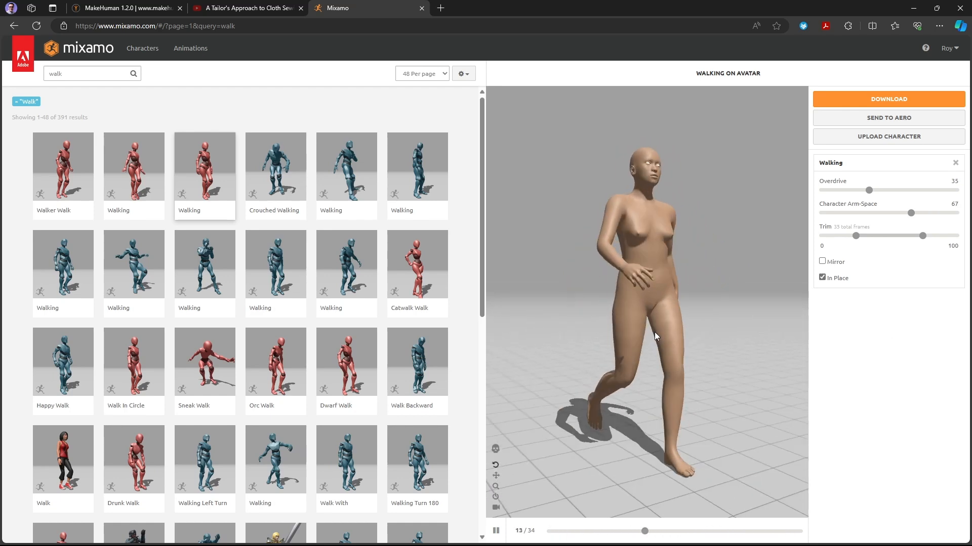
Download the walking avatar as FBX Binary with skin at 30 frames per second, without keyframe reduction.
{"action": "left_click", "coordinate": [880, 99]}
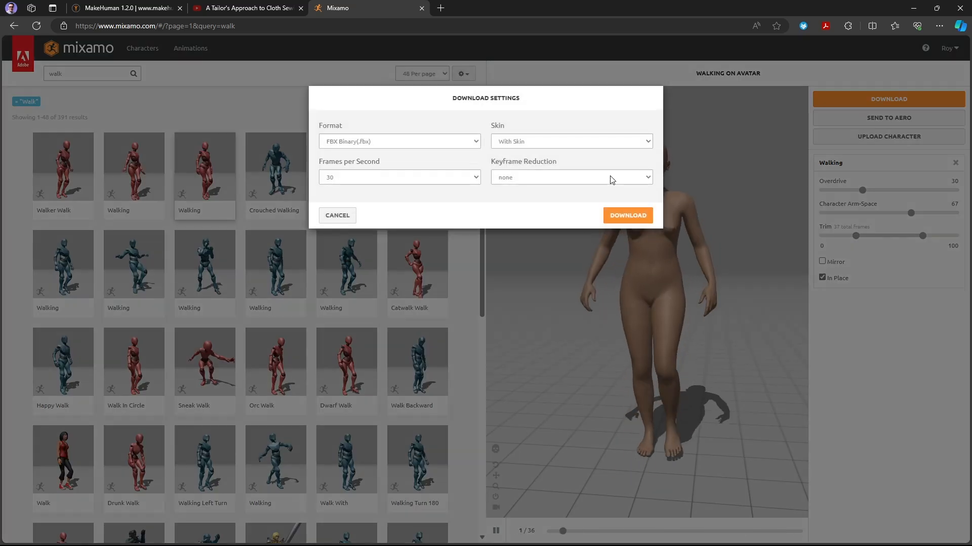
{"action": "left_click", "coordinate": [628, 215]}
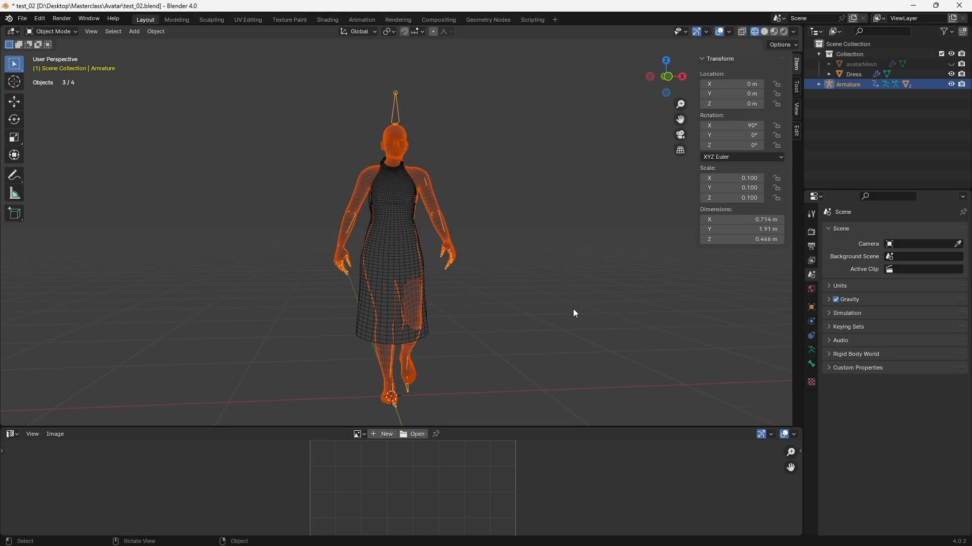
Switch to Blender, change the UV editor below the viewport to a Timeline and select only the imported armature.
{"action": "left_click", "coordinate": [572, 309]}
{"action": "mouse_move", "coordinate": [573, 310]}
{"action": "middle_mouse_down"}
{"action": "mouse_move", "coordinate": [550, 312]}
{"action": "mouse_move", "coordinate": [564, 310]}
{"action": "middle_mouse_up"}
{"action": "left_click", "coordinate": [12, 435]}
{"action": "left_click", "coordinate": [114, 336]}
{"action": "left_click", "coordinate": [397, 114]}
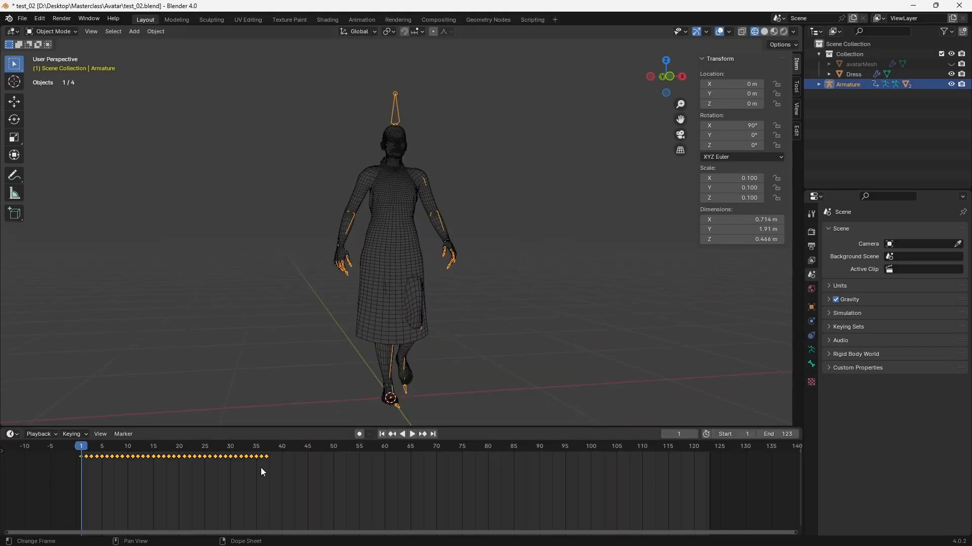
Switch the viewport to Solid shading and shift all the armature's walk keyframes so they start at frame 50.
{"action": "mouse_move", "coordinate": [299, 487]}
{"action": "left_mouse_down"}
{"action": "mouse_move", "coordinate": [49, 456]}
{"action": "mouse_move", "coordinate": [242, 453]}
{"action": "mouse_move", "coordinate": [75, 458]}
{"action": "left_mouse_up"}
{"action": "left_click", "coordinate": [766, 32]}
{"action": "left_click_drag", "start_coordinate": [307, 488], "coordinate": [37, 455]}
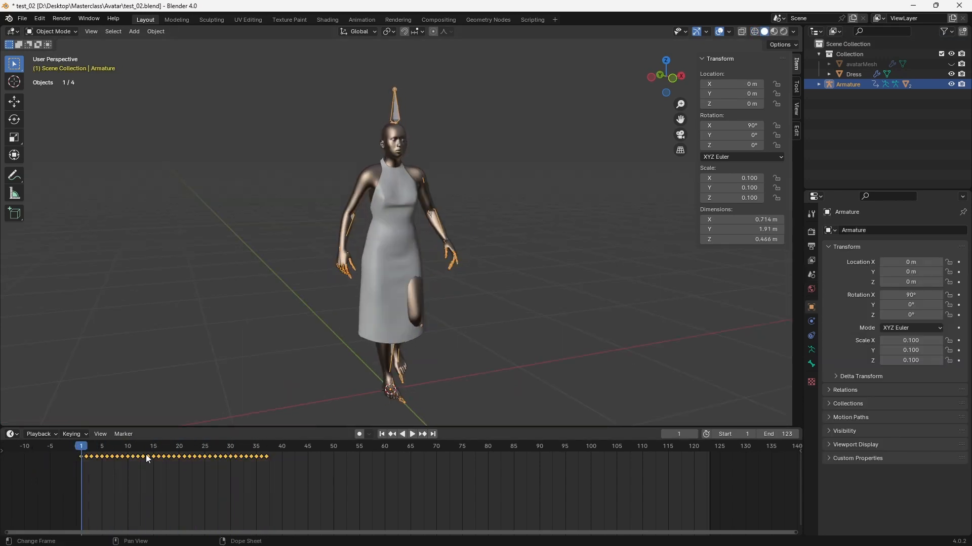
{"action": "left_click_drag", "start_coordinate": [145, 454], "coordinate": [401, 466]}
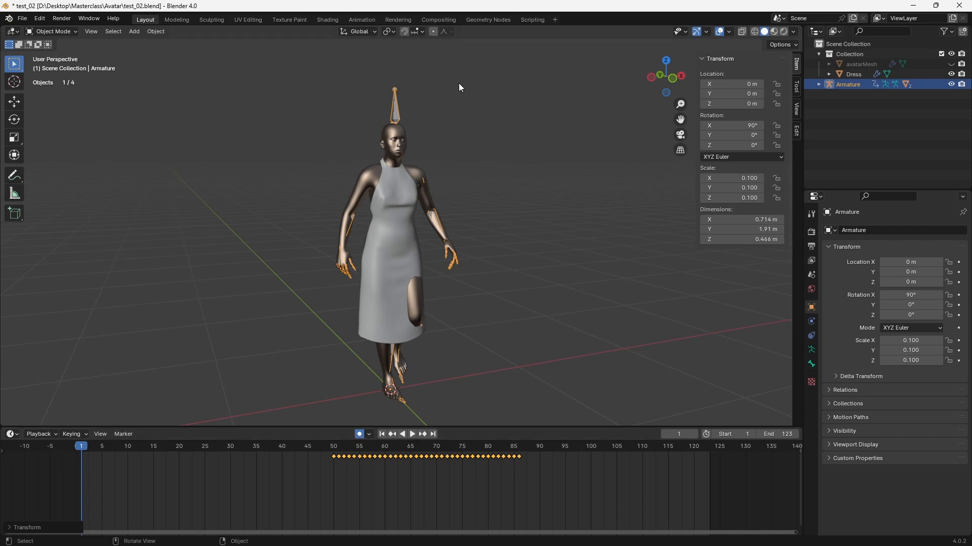
Put the armature in Pose Mode and clear all bone transforms at frame 1.
{"action": "left_click", "coordinate": [51, 32]}
{"action": "left_click", "coordinate": [51, 66]}
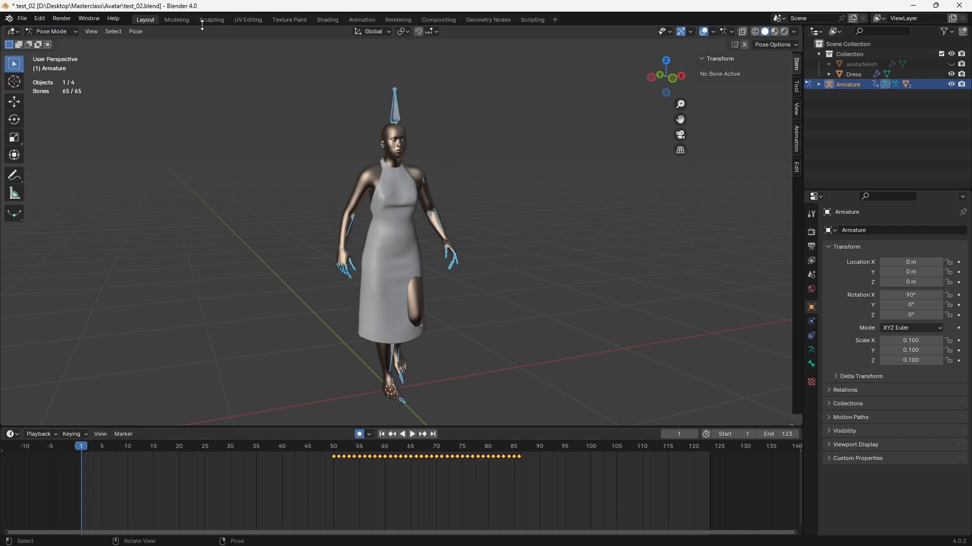
{"action": "left_click", "coordinate": [136, 31]}
{"action": "mouse_move", "coordinate": [174, 51]}
{"action": "left_click", "coordinate": [275, 53]}
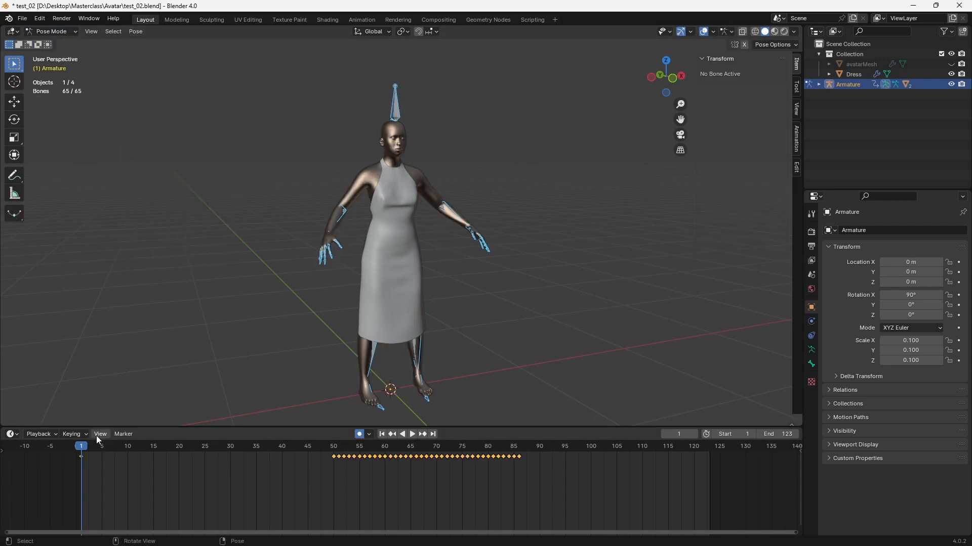
Scrub to frame 44, duplicate the walk keyframes and place the copy directly after the original cycle, offset by about 38 frames.
{"action": "left_click_drag", "start_coordinate": [81, 451], "coordinate": [302, 468]}
{"action": "left_click_drag", "start_coordinate": [555, 486], "coordinate": [317, 448]}
{"action": "key", "text": "shift+d"}
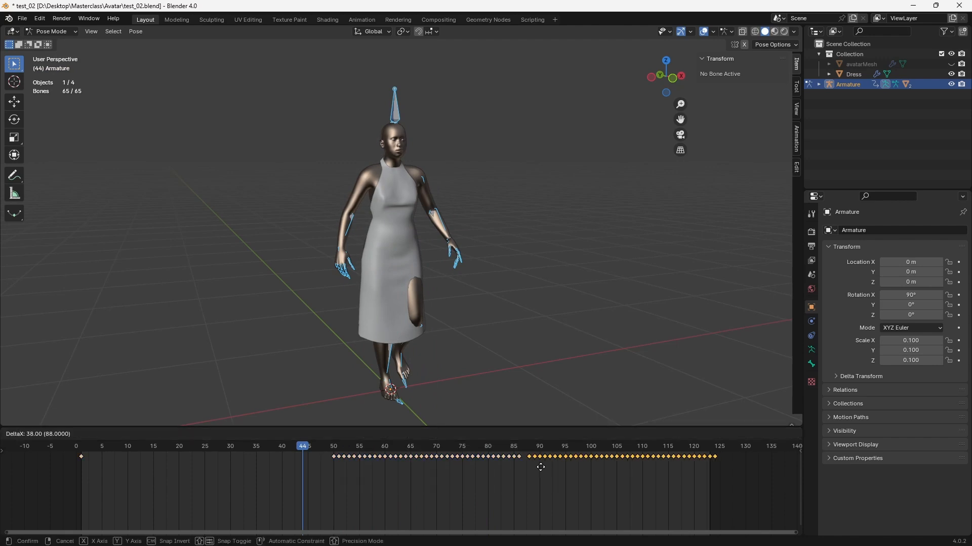
{"action": "left_click", "coordinate": [540, 471]}
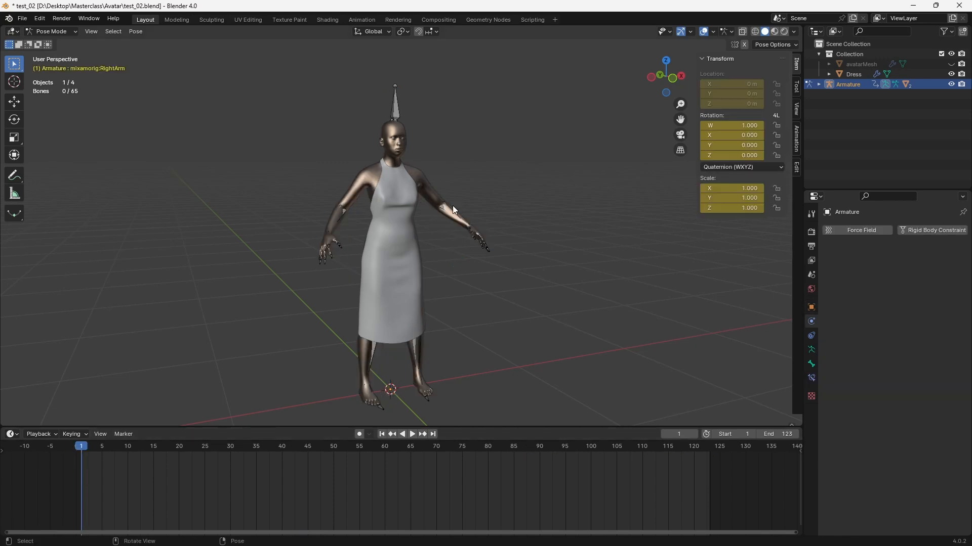
Select the rigged avatar mesh and enable Collision physics on it.
{"action": "left_click", "coordinate": [407, 166]}
{"action": "left_click", "coordinate": [860, 241]}
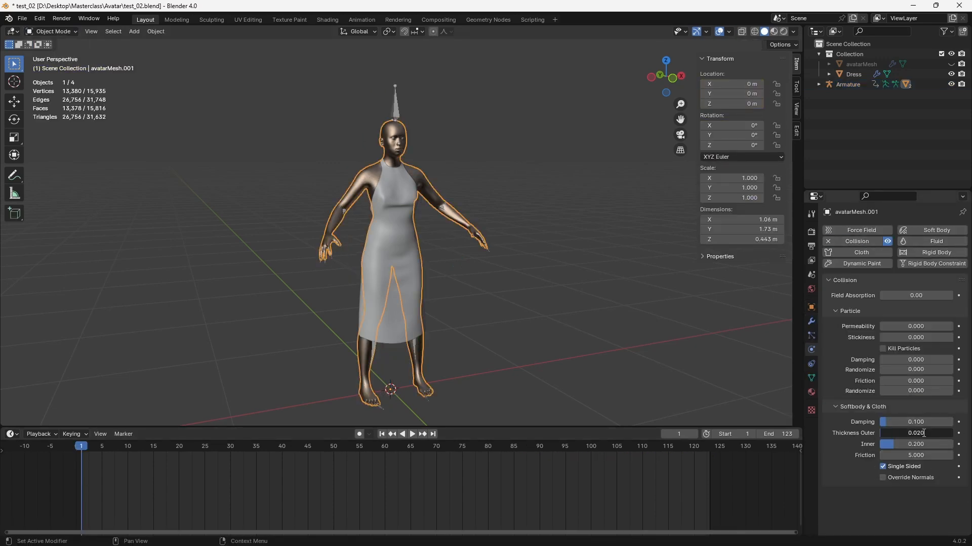
Select the dress and go through its Cloth physics settings, including stiffness and damping.
{"action": "left_click", "coordinate": [854, 73]}
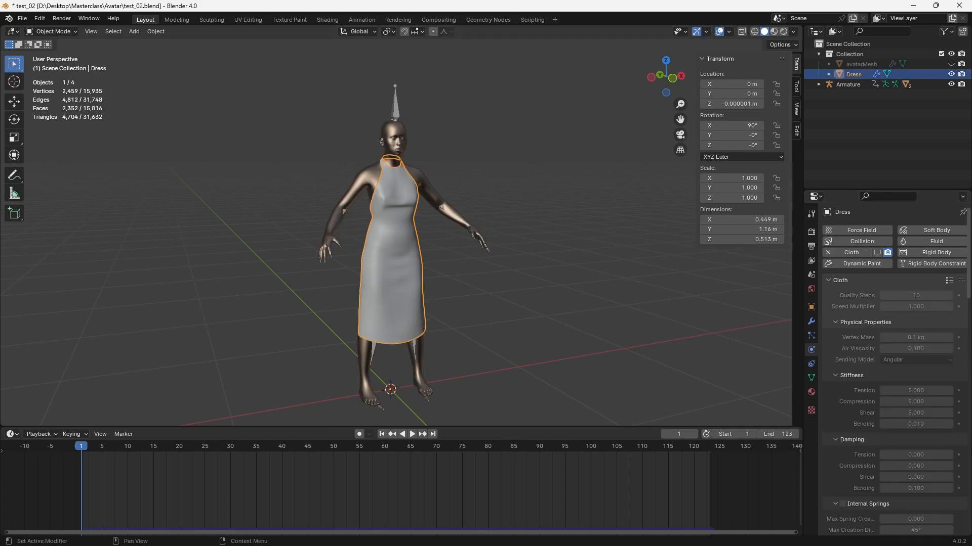
{"action": "left_click", "coordinate": [861, 252]}
{"action": "scroll", "coordinate": [933, 346], "scroll_direction": "down", "scroll_amount": 2}
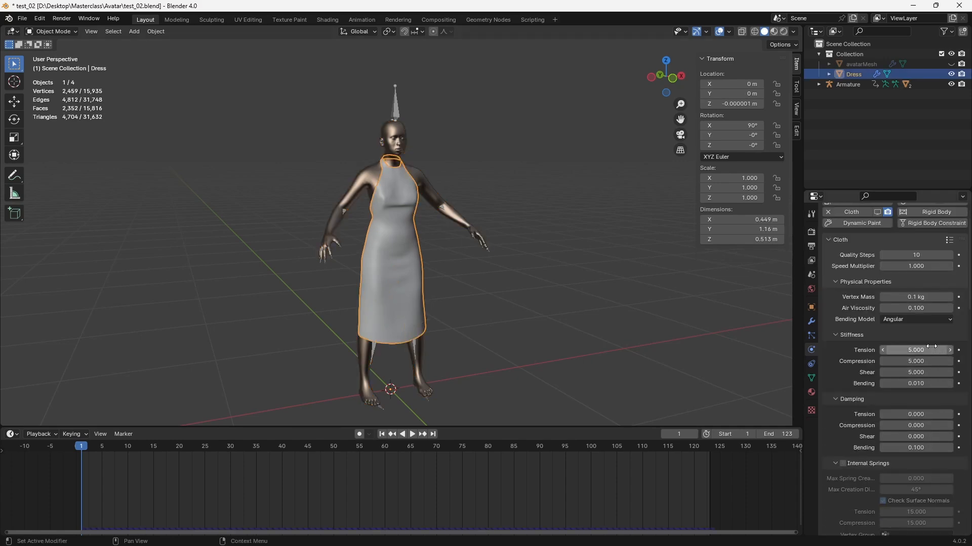
{"action": "scroll", "coordinate": [942, 231], "scroll_direction": "down", "scroll_amount": 2}
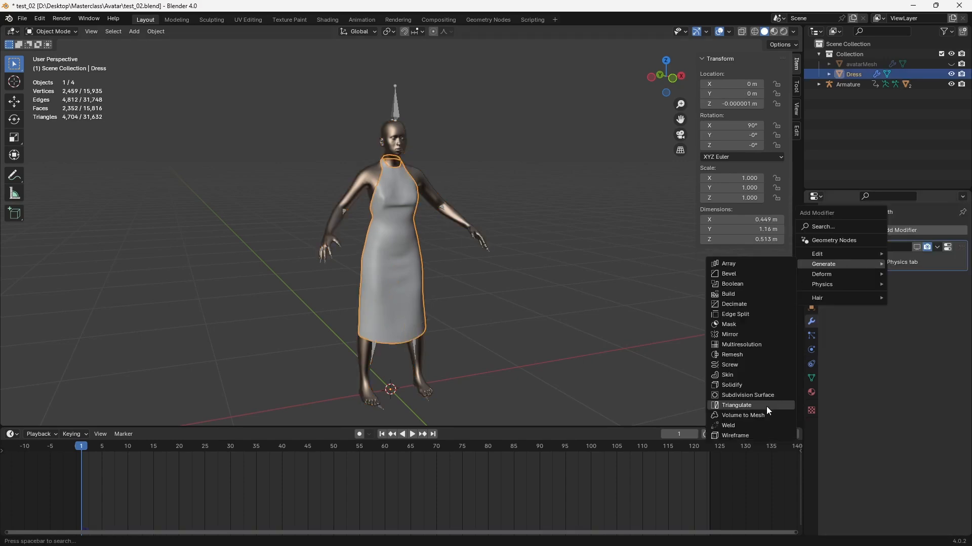
Add a Subdivision Surface modifier to the dress and move it above the Cloth modifier.
{"action": "left_click", "coordinate": [747, 395]}
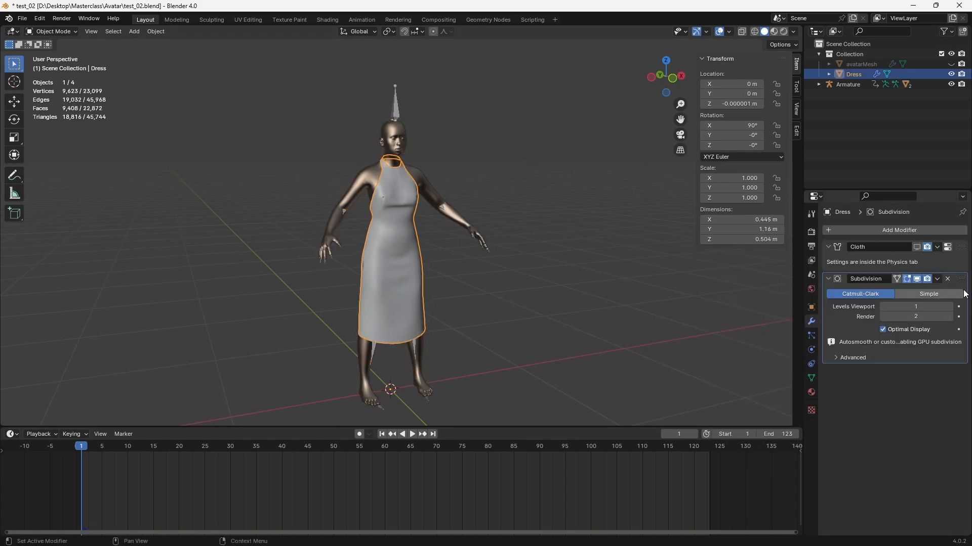
{"action": "left_click", "coordinate": [840, 325]}
{"action": "left_click", "coordinate": [840, 324]}
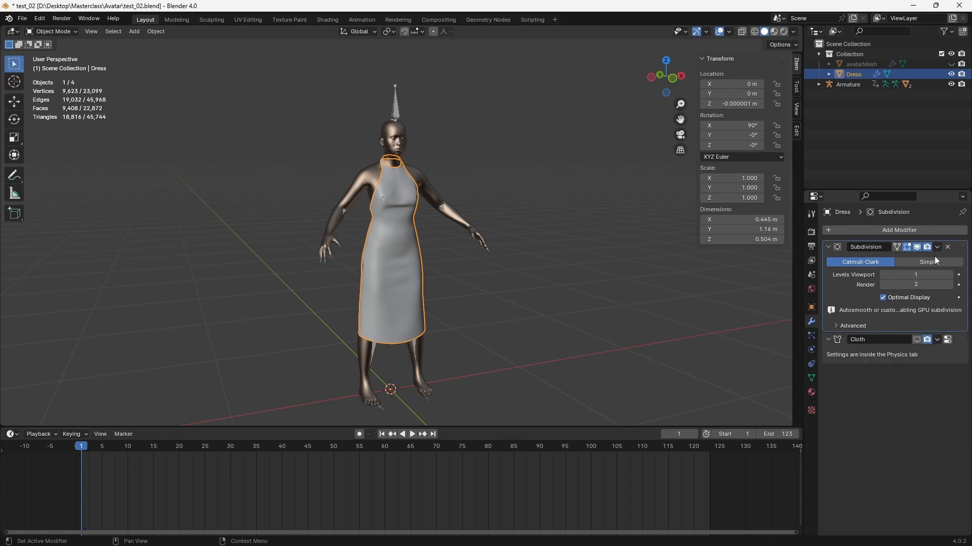
Compare the dress with the Subdivision modifier's viewport display off and on, and turn off Optimal Display.
{"action": "left_click", "coordinate": [949, 275]}
{"action": "scroll", "coordinate": [590, 322], "scroll_direction": "up", "scroll_amount": 3}
{"action": "left_click", "coordinate": [917, 246]}
{"action": "middle_click_drag", "start_coordinate": [590, 323], "coordinate": [646, 309]}
{"action": "left_click", "coordinate": [917, 247]}
{"action": "scroll", "coordinate": [664, 320], "scroll_direction": "down", "scroll_amount": 1}
{"action": "left_click", "coordinate": [883, 275]}
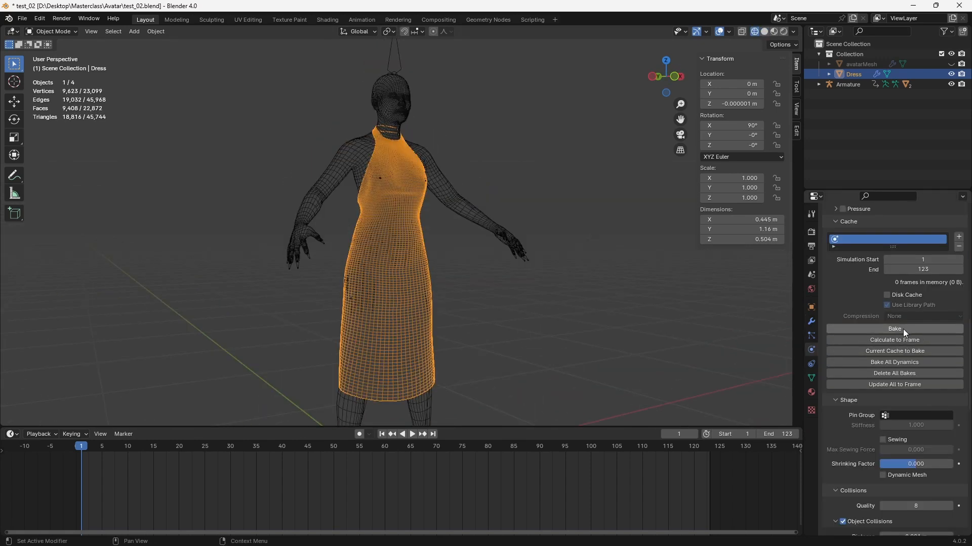
Bake the dress's cloth simulation for frames 1 to 123 and inspect the moving dress from another side.
{"action": "left_click", "coordinate": [903, 328]}
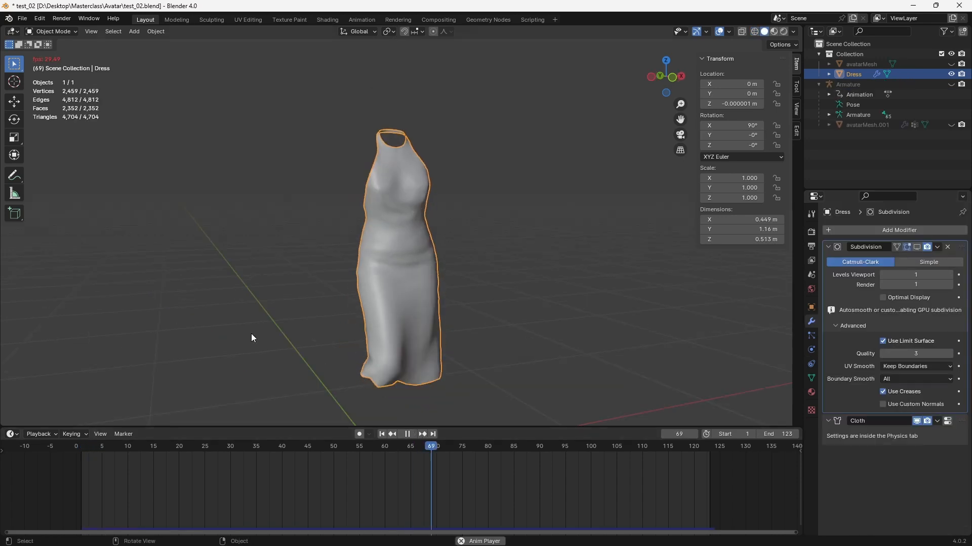
{"action": "mouse_move", "coordinate": [251, 333]}
{"action": "middle_mouse_down"}
{"action": "mouse_move", "coordinate": [194, 338]}
{"action": "mouse_move", "coordinate": [552, 338]}
{"action": "mouse_move", "coordinate": [418, 334]}
{"action": "mouse_move", "coordinate": [439, 333]}
{"action": "mouse_move", "coordinate": [466, 417]}
{"action": "middle_mouse_up"}
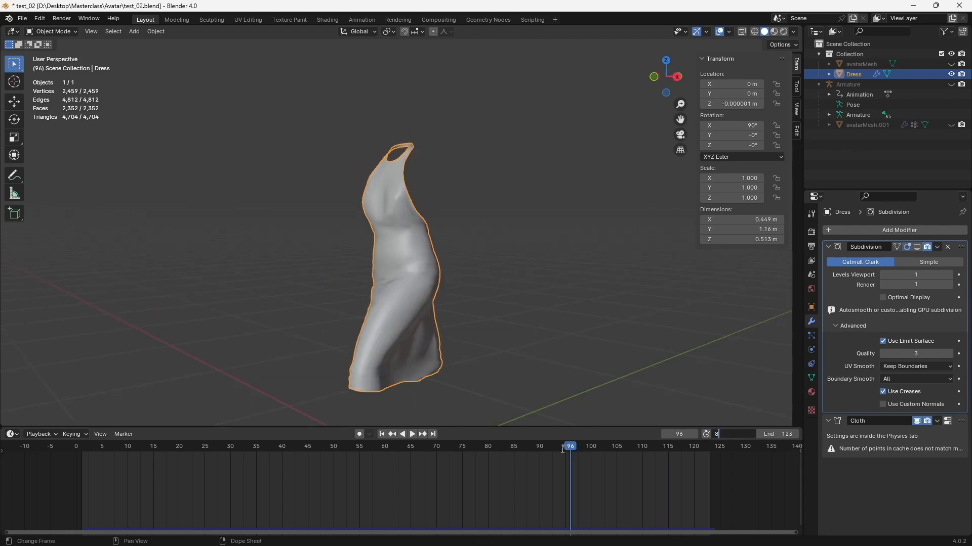
Set the timeline's start frame to 87 and jump to that frame.
{"action": "key", "text": "Return"}
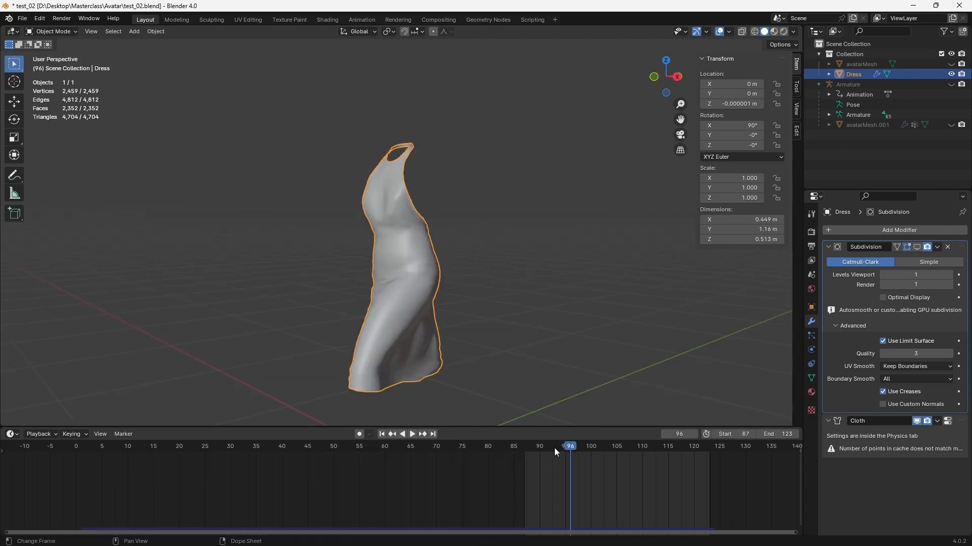
{"action": "left_click", "coordinate": [381, 434]}
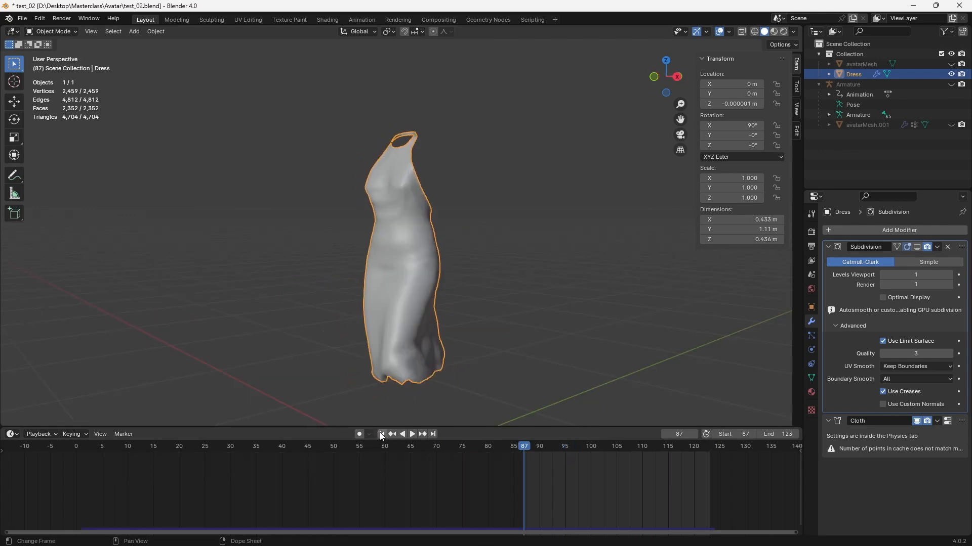
Play back the dress's cloth animation and inspect the dress from another side.
{"action": "left_click", "coordinate": [413, 434]}
{"action": "left_click", "coordinate": [594, 324]}
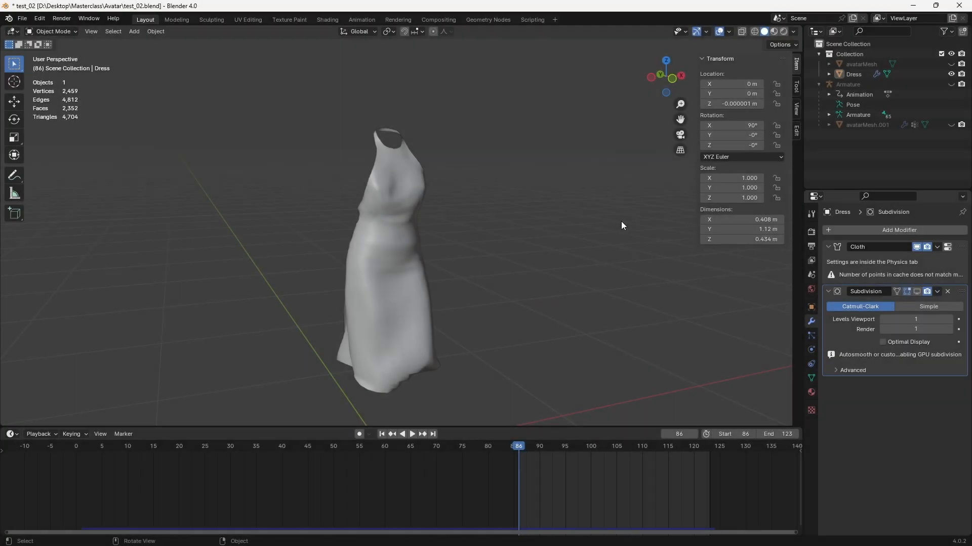
{"action": "middle_click_drag", "start_coordinate": [408, 257], "coordinate": [779, 308]}
{"action": "key", "text": "space"}
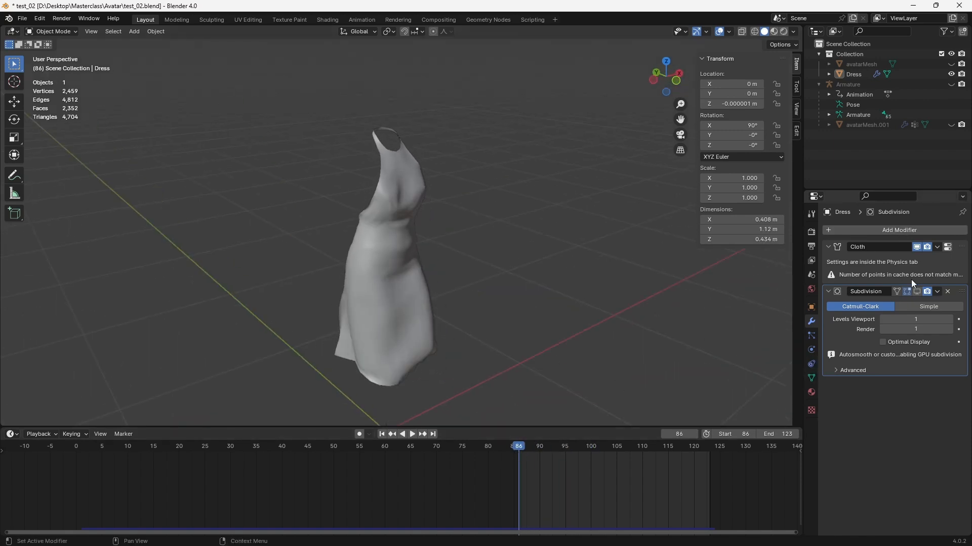
Save the dress's Cloth deformation at frame 86 as a shape key and check the shape key list.
{"action": "left_click", "coordinate": [937, 247]}
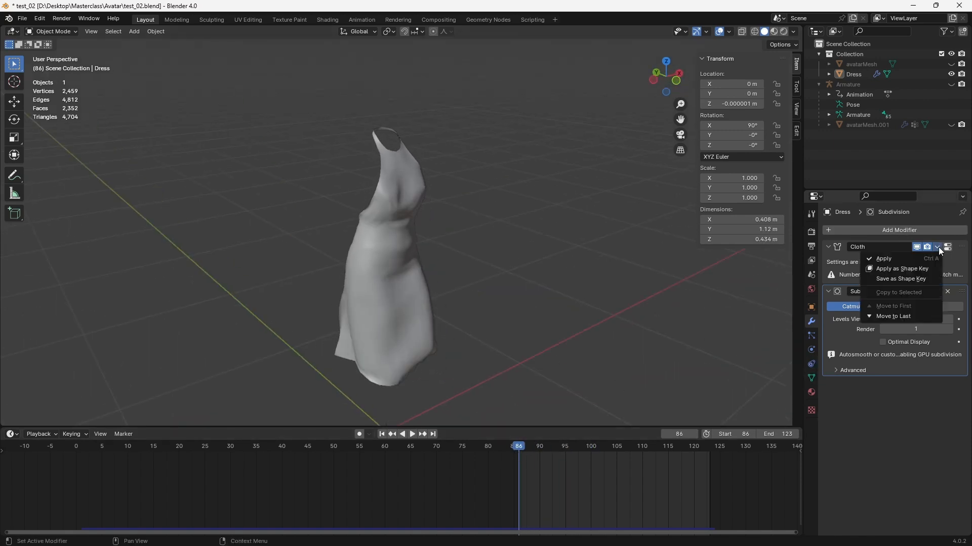
{"action": "left_click", "coordinate": [811, 378]}
{"action": "left_click", "coordinate": [811, 322]}
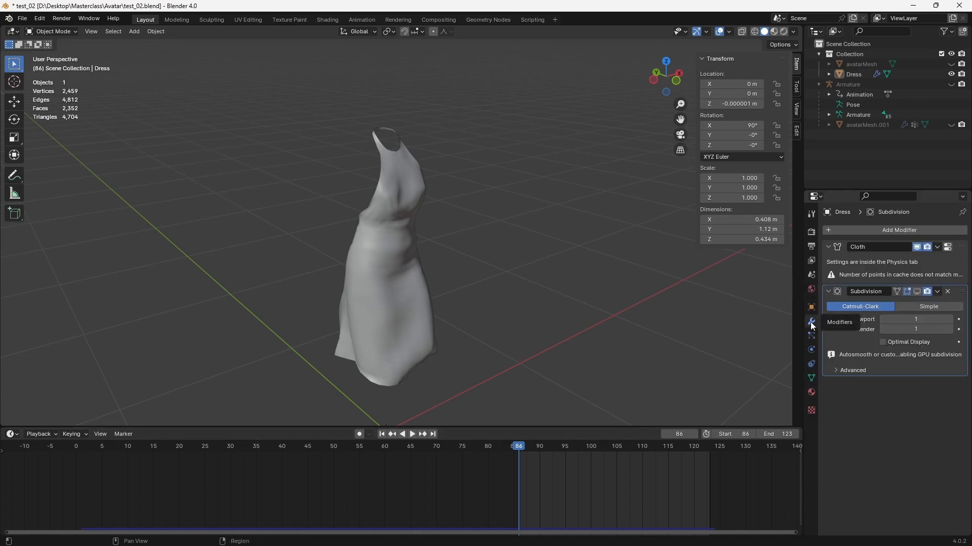
Save the Cloth deformation at frame 87 as a second shape key and select the Cloth shape key.
{"action": "left_click", "coordinate": [936, 248]}
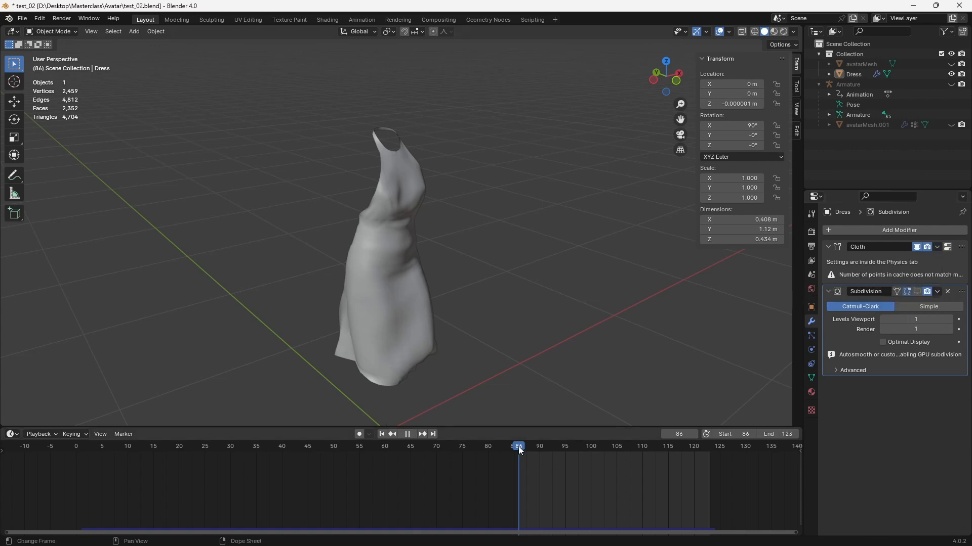
{"action": "left_click_drag", "start_coordinate": [519, 446], "coordinate": [522, 446]}
{"action": "left_click", "coordinate": [936, 248]}
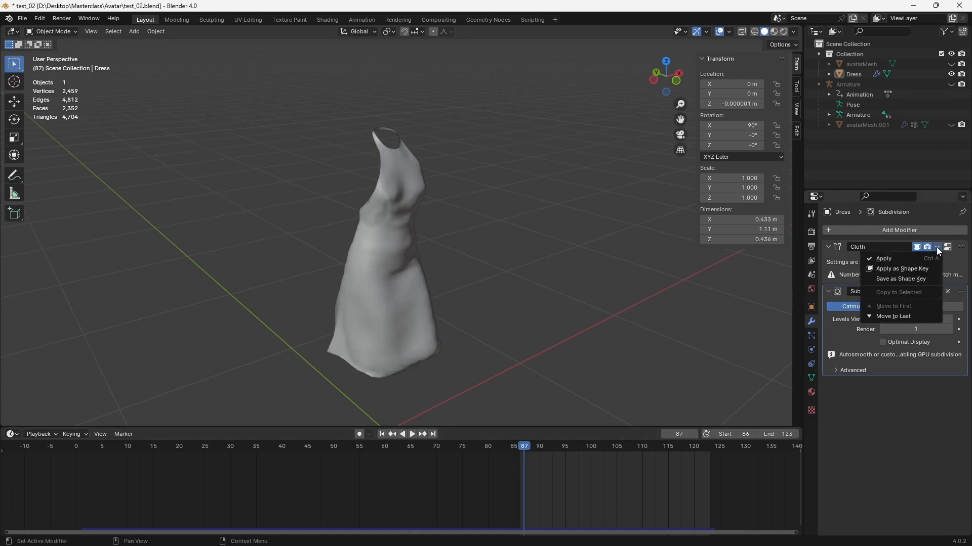
{"action": "left_click", "coordinate": [916, 278]}
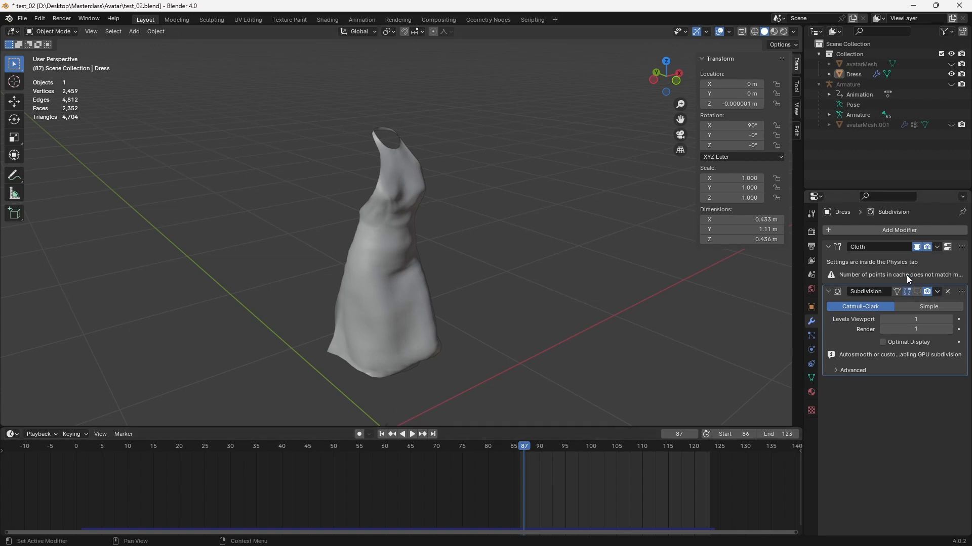
{"action": "left_click", "coordinate": [810, 378]}
{"action": "left_click", "coordinate": [879, 338]}
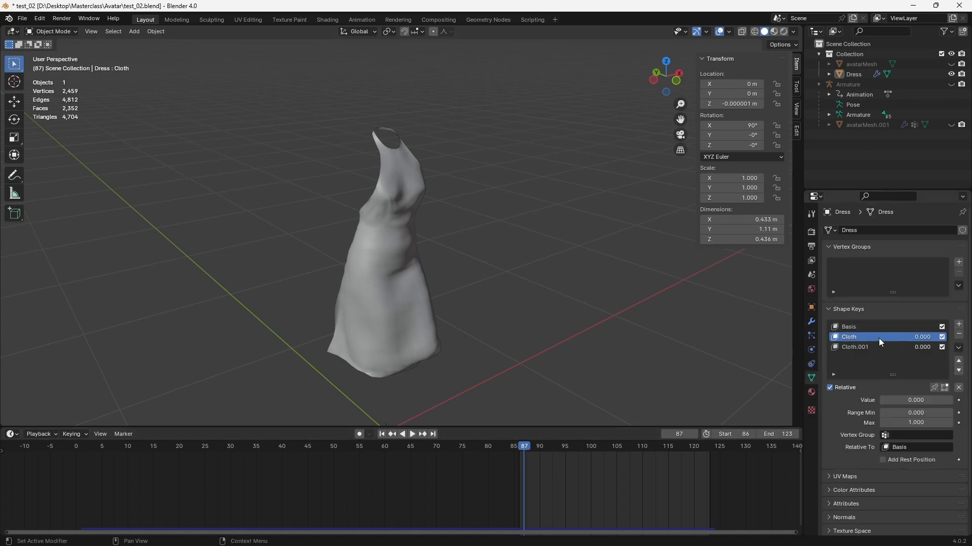
Turn off the Cloth modifier's viewport display and return to the dress's shape keys.
{"action": "left_click", "coordinate": [811, 321]}
{"action": "left_click", "coordinate": [916, 247]}
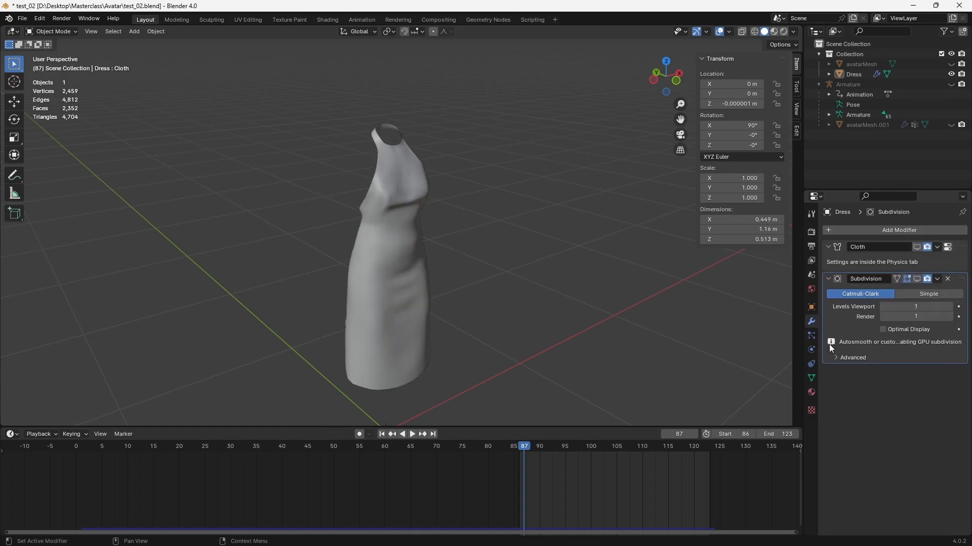
{"action": "left_click", "coordinate": [810, 378]}
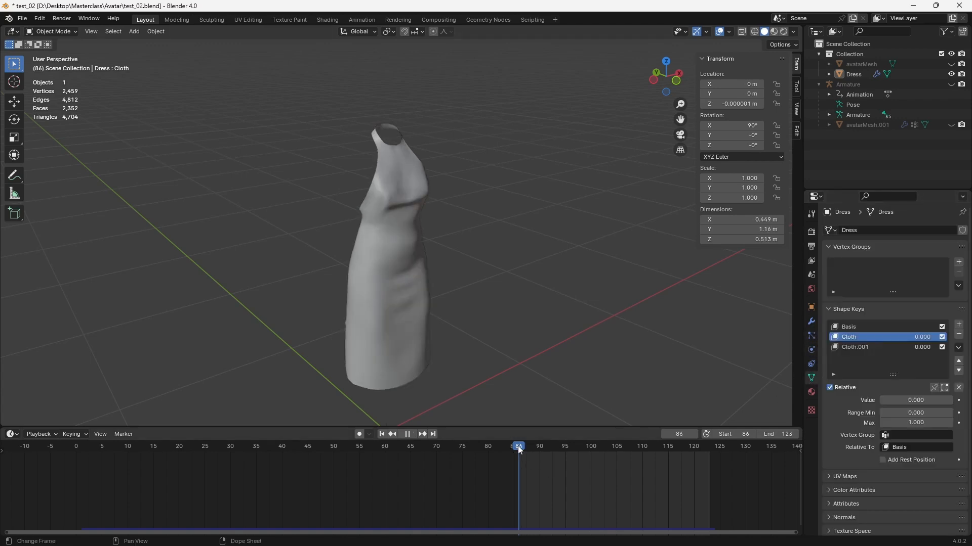
Set the Cloth shape key's value to 1.000, inspect the dress, and select the Cloth.001 shape key.
{"action": "left_click", "coordinate": [870, 335]}
{"action": "left_click", "coordinate": [871, 327]}
{"action": "left_click", "coordinate": [882, 337]}
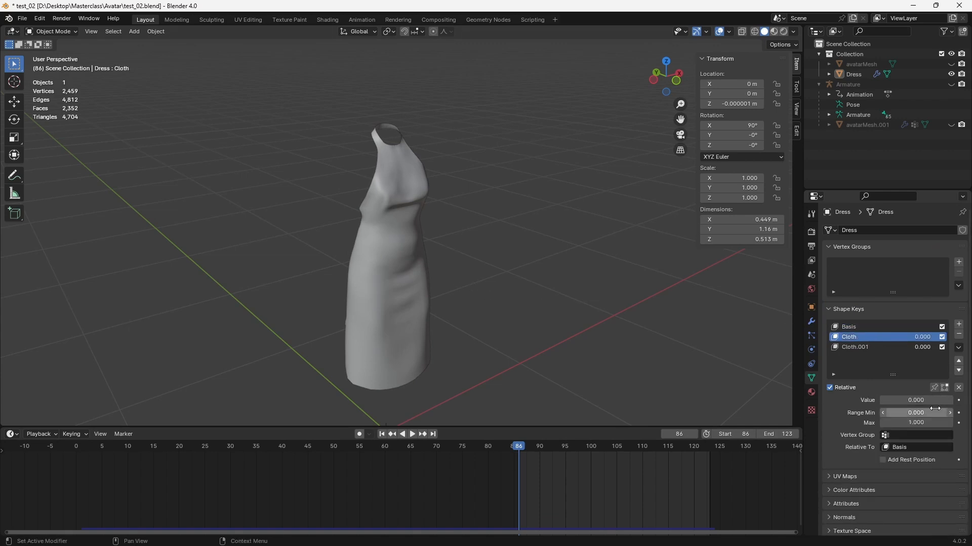
{"action": "left_click_drag", "start_coordinate": [900, 400], "coordinate": [952, 400]}
{"action": "mouse_move", "coordinate": [531, 345]}
{"action": "middle_mouse_down"}
{"action": "mouse_move", "coordinate": [634, 335]}
{"action": "mouse_move", "coordinate": [526, 337]}
{"action": "middle_mouse_up"}
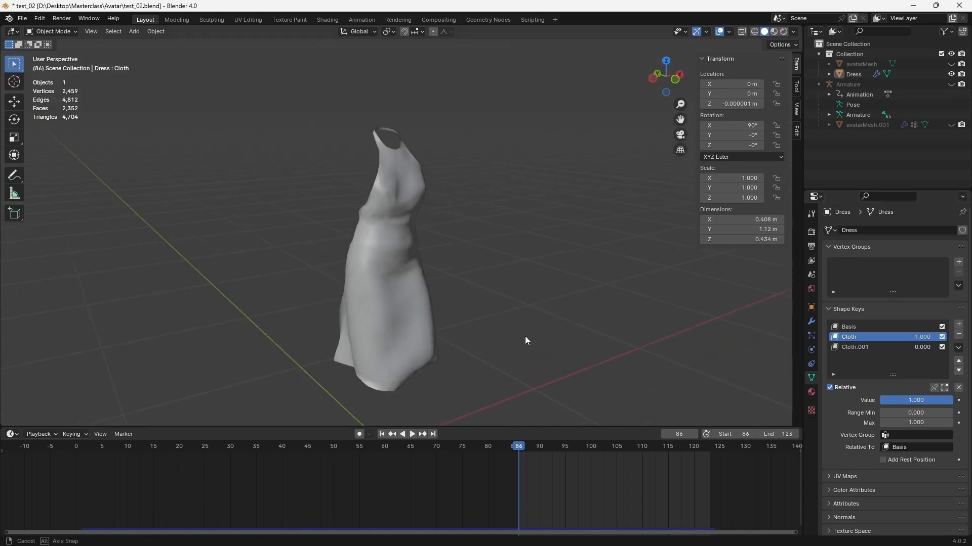
{"action": "mouse_move", "coordinate": [936, 400]}
{"action": "left_mouse_down"}
{"action": "mouse_move", "coordinate": [879, 400]}
{"action": "mouse_move", "coordinate": [938, 399]}
{"action": "left_mouse_up"}
{"action": "left_click", "coordinate": [883, 347]}
{"action": "mouse_move", "coordinate": [439, 350]}
{"action": "middle_mouse_down"}
{"action": "mouse_move", "coordinate": [476, 349]}
{"action": "mouse_move", "coordinate": [401, 347]}
{"action": "mouse_move", "coordinate": [430, 347]}
{"action": "middle_mouse_up"}
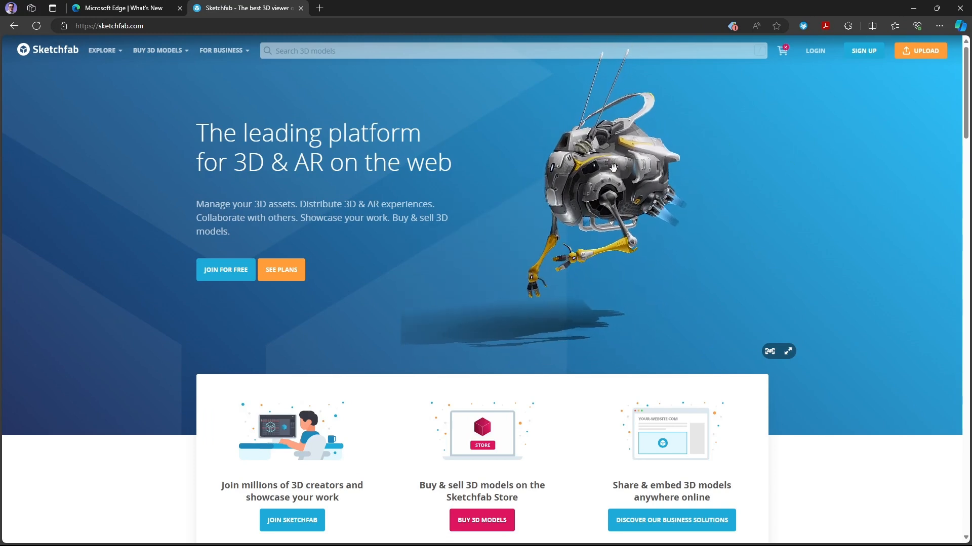
Look over the Sketchfab home page in the browser.
{"action": "scroll", "coordinate": [614, 157], "scroll_direction": "down", "scroll_amount": 7}
{"action": "scroll", "coordinate": [614, 152], "scroll_direction": "up", "scroll_amount": 5}
{"action": "scroll", "coordinate": [614, 153], "scroll_direction": "up", "scroll_amount": 2}
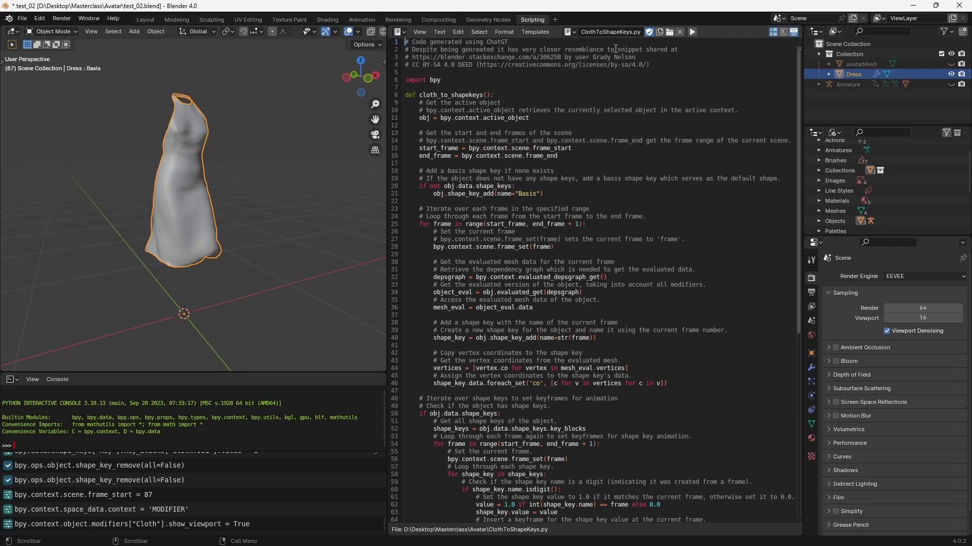
Examine the source and licence comments at the beginning of the ClothToShapeKeys.py script in Blender.
{"action": "left_click_drag", "start_coordinate": [457, 49], "coordinate": [614, 49]}
{"action": "left_click", "coordinate": [682, 48]}
{"action": "left_click", "coordinate": [674, 97]}
{"action": "left_click_drag", "start_coordinate": [639, 57], "coordinate": [575, 57]}
{"action": "left_click", "coordinate": [455, 58]}
{"action": "left_click_drag", "start_coordinate": [411, 57], "coordinate": [639, 56]}
{"action": "left_click", "coordinate": [593, 72]}
{"action": "left_click_drag", "start_coordinate": [479, 65], "coordinate": [645, 64]}
{"action": "left_click", "coordinate": [510, 83]}
{"action": "left_click_drag", "start_coordinate": [407, 60], "coordinate": [524, 65]}
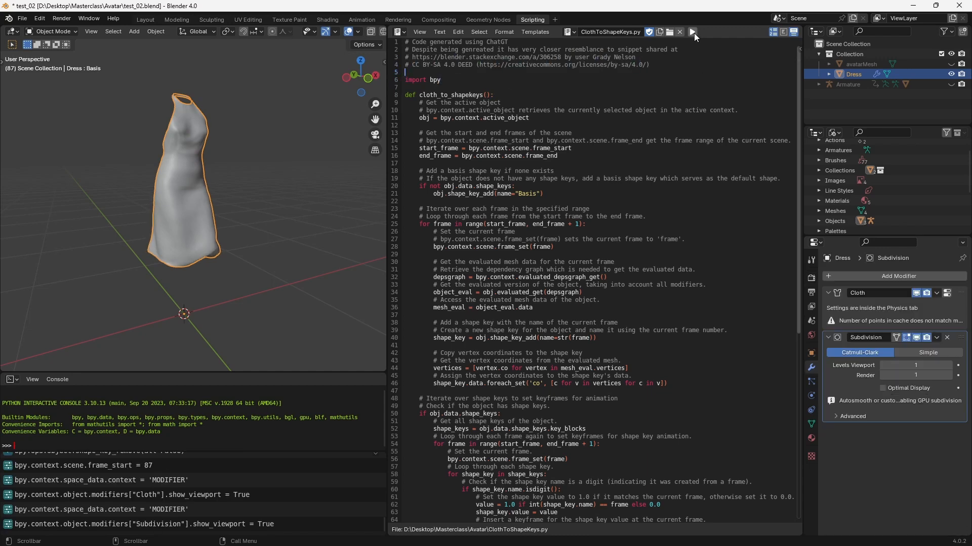
Run ClothToShapeKeys.py on the dress and turn off the viewport display of its Subdivision and Cloth modifiers.
{"action": "left_click", "coordinate": [694, 33]}
{"action": "left_click", "coordinate": [812, 424]}
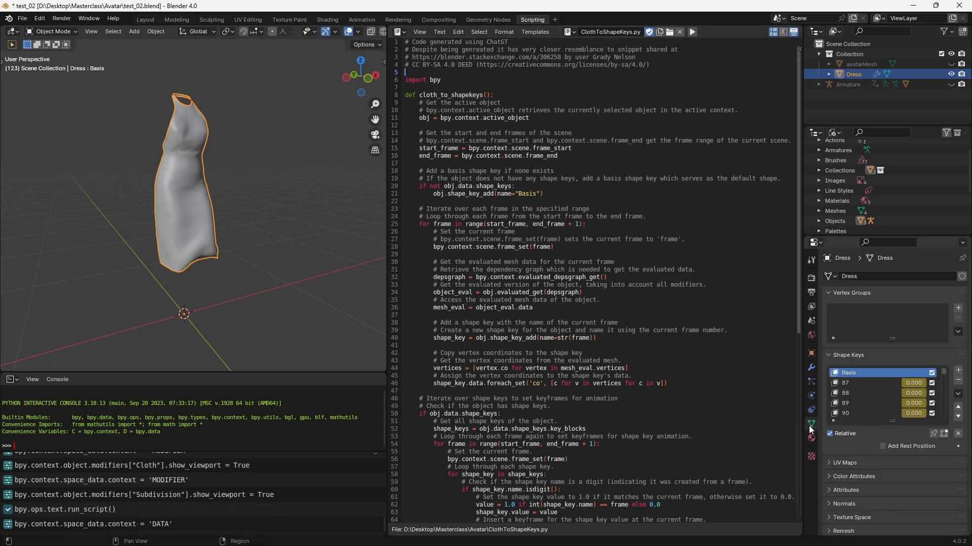
{"action": "left_click", "coordinate": [811, 367]}
{"action": "left_click", "coordinate": [916, 338]}
{"action": "left_click", "coordinate": [916, 293]}
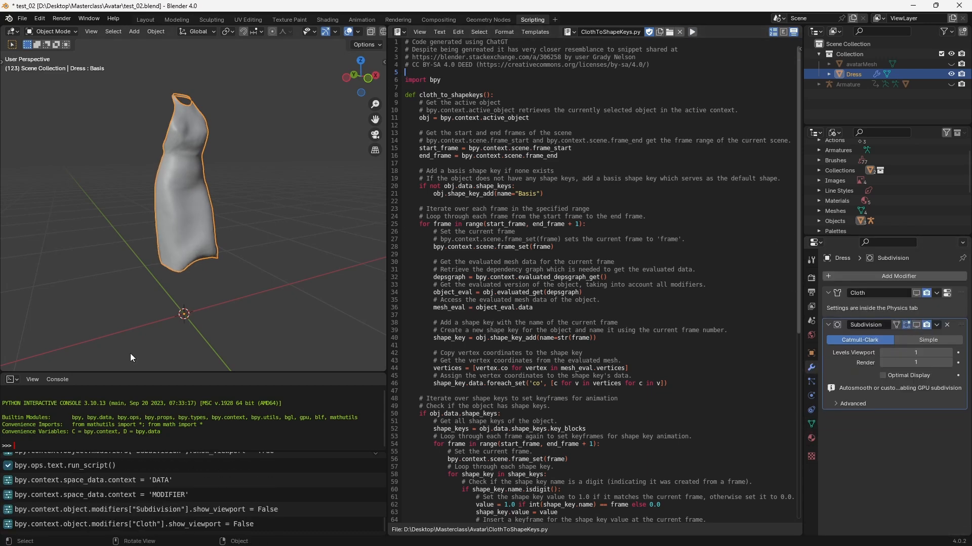
Play back the dress's shape-key animation in the Layout workspace and inspect it from another angle.
{"action": "left_click", "coordinate": [145, 19]}
{"action": "scroll", "coordinate": [492, 353], "scroll_direction": "down", "scroll_amount": 2}
{"action": "key", "text": "space"}
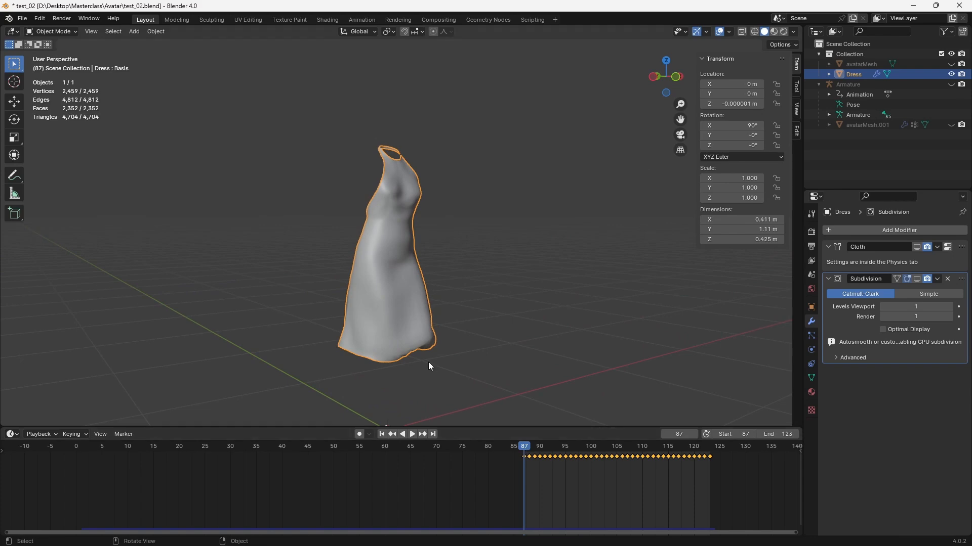
{"action": "mouse_move", "coordinate": [428, 363]}
{"action": "middle_mouse_down"}
{"action": "mouse_move", "coordinate": [444, 339]}
{"action": "mouse_move", "coordinate": [518, 351]}
{"action": "mouse_move", "coordinate": [377, 349]}
{"action": "mouse_move", "coordinate": [419, 358]}
{"action": "middle_mouse_up"}
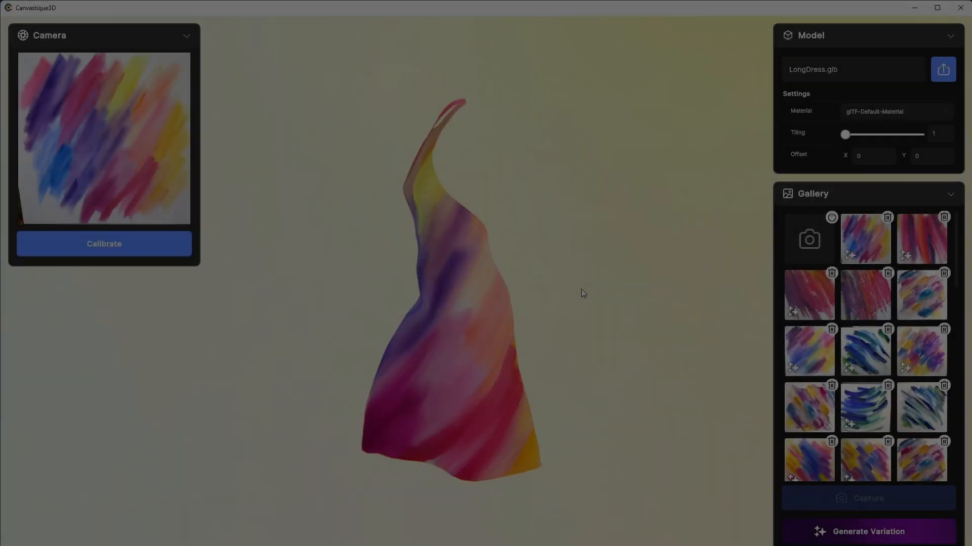